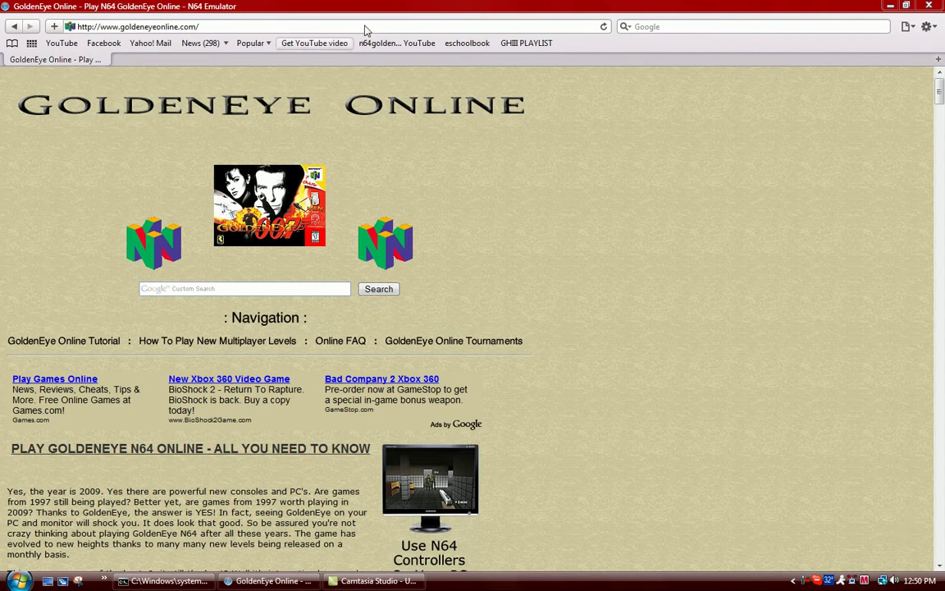
# Request the Mupen 64++ Beta 0.1.3.12 download from Step #1 of the GoldenEye Online page and cancel saving the zip.
pyautogui.scroll(-3, 759, 262)
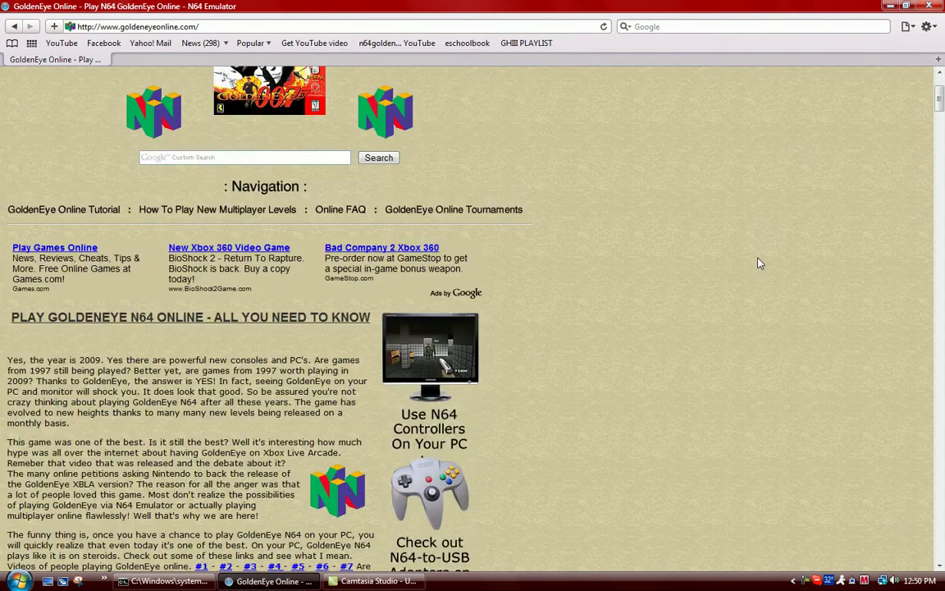
pyautogui.scroll(-10, 759, 262)
pyautogui.scroll(-3, 758, 262)
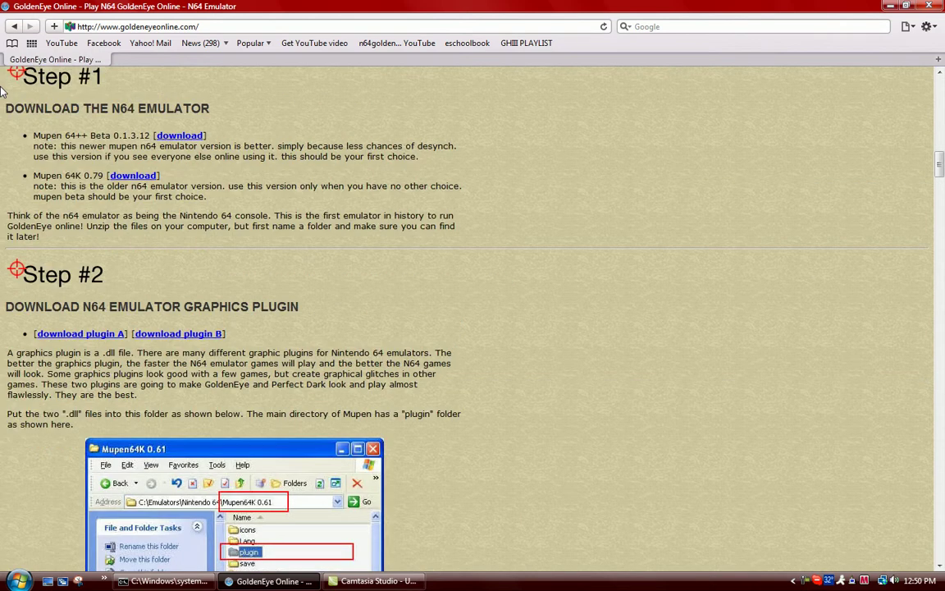
pyautogui.click(181, 139)
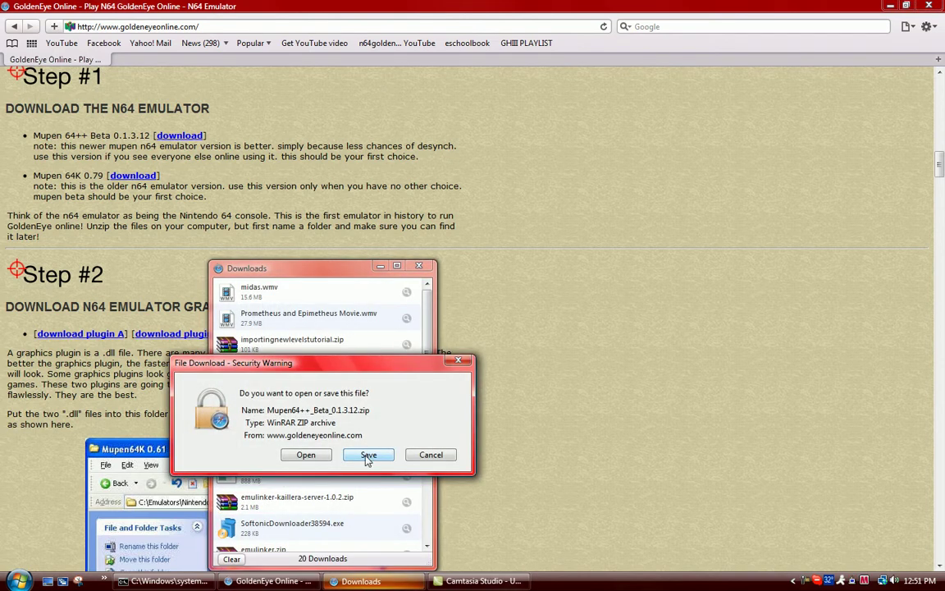
pyautogui.click(431, 454)
pyautogui.click(417, 272)
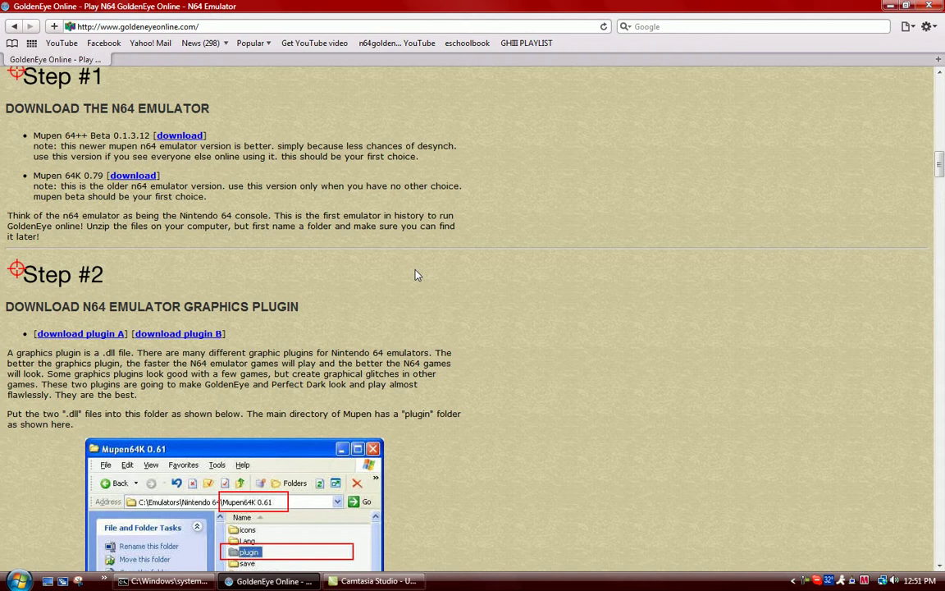
# Switch to the desktop, reposition and open the Mupen folder, and launch the mupen64pp application from it.
pyautogui.click(889, 5)
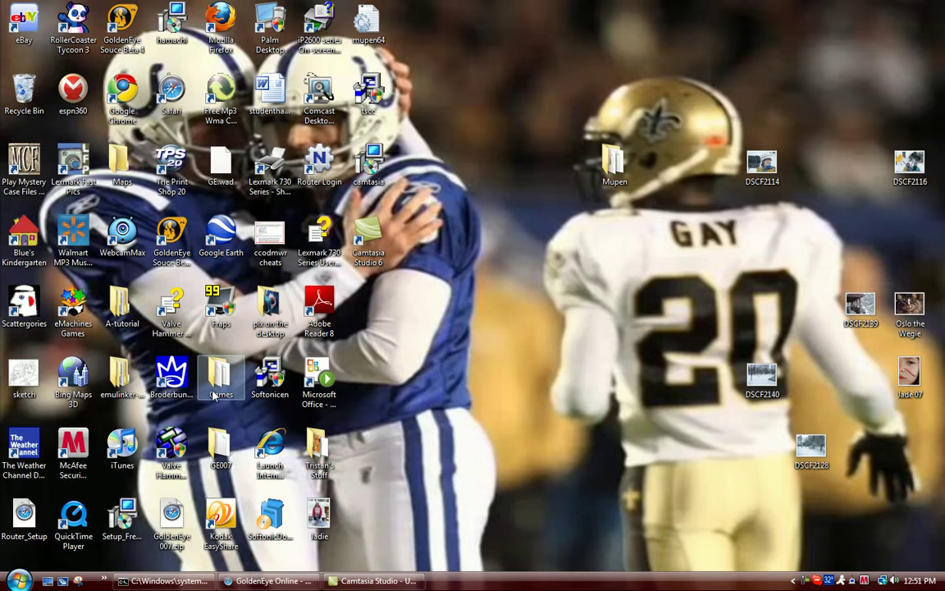
pyautogui.moveTo(623, 164); pyautogui.dragTo(581, 97)
pyautogui.doubleClick(579, 96)
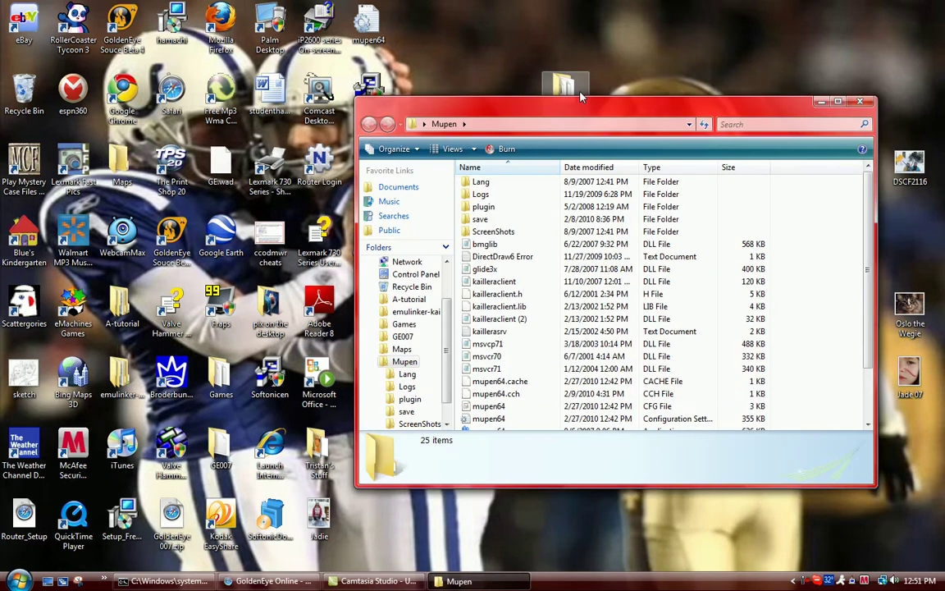
pyautogui.scroll(-2, 559, 316)
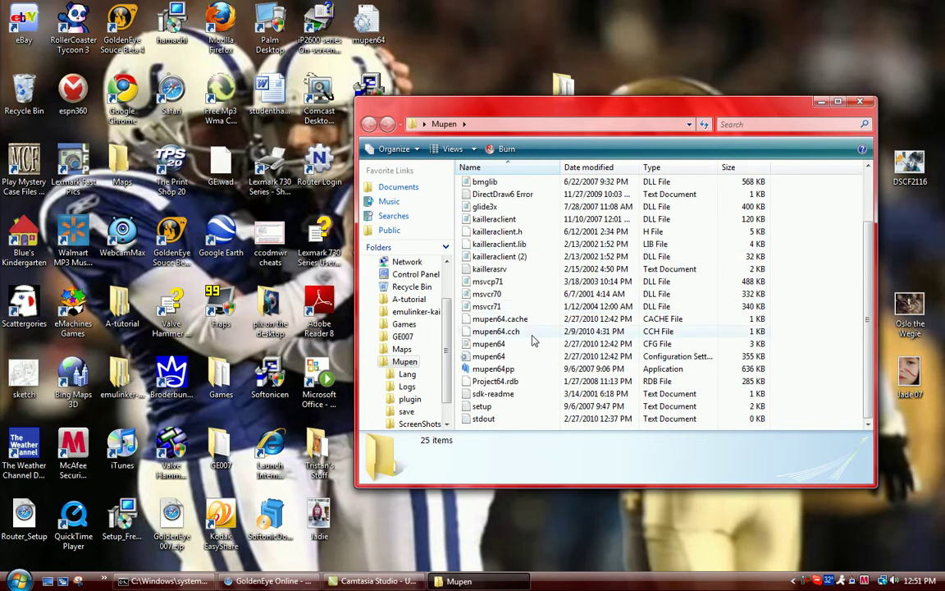
pyautogui.doubleClick(518, 370)
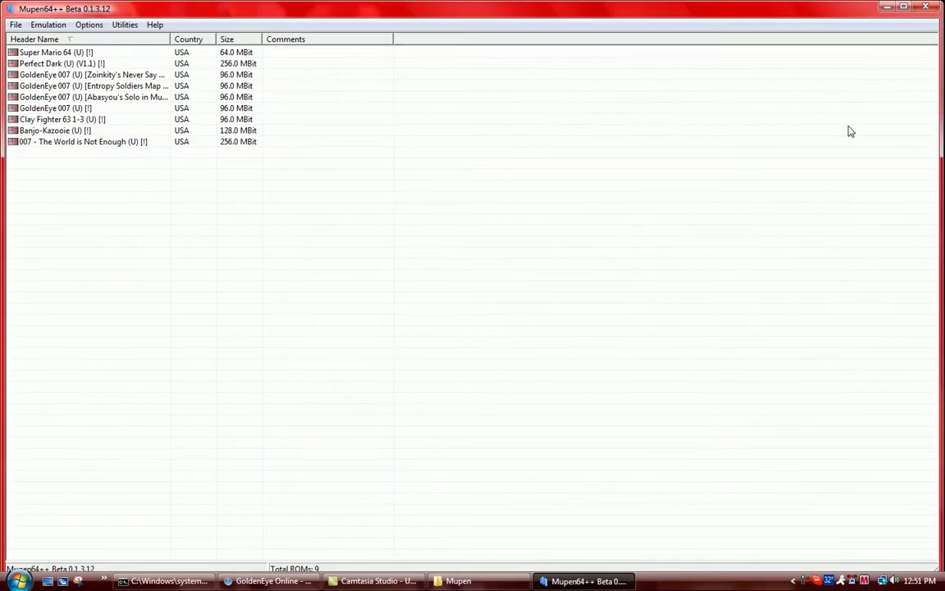
# Examine the mupen64pp application in the Mupen folder and the game entries in the emulator's ROM list.
pyautogui.click(456, 581)
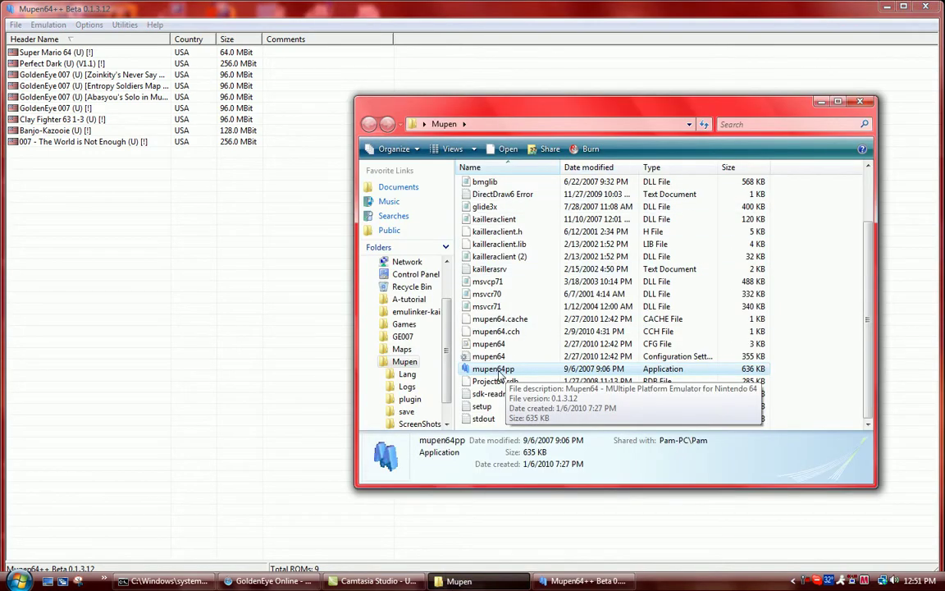
pyautogui.scroll(2, 509, 373)
pyautogui.scroll(-2, 508, 373)
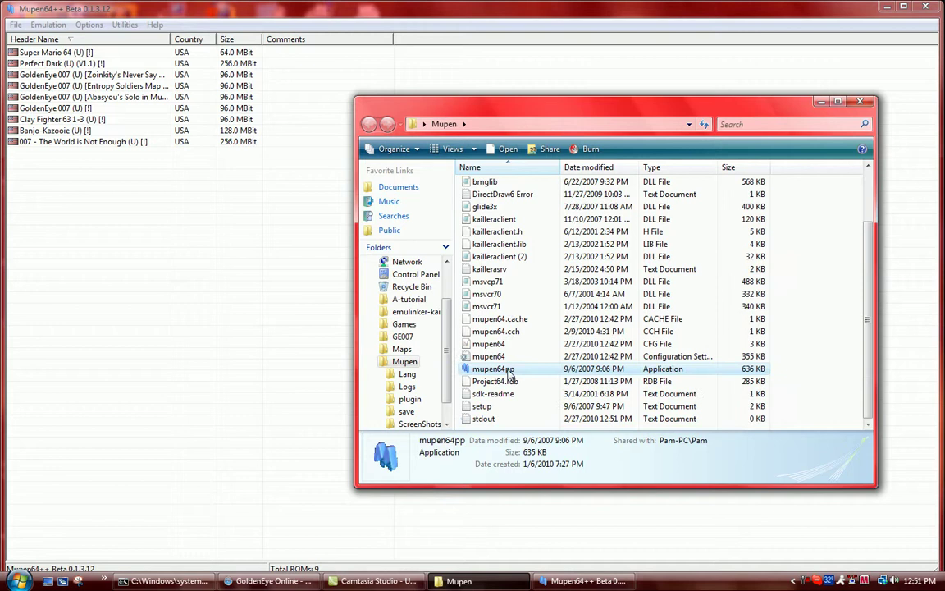
pyautogui.scroll(2, 508, 373)
pyautogui.scroll(-2, 508, 373)
pyautogui.click(94, 261)
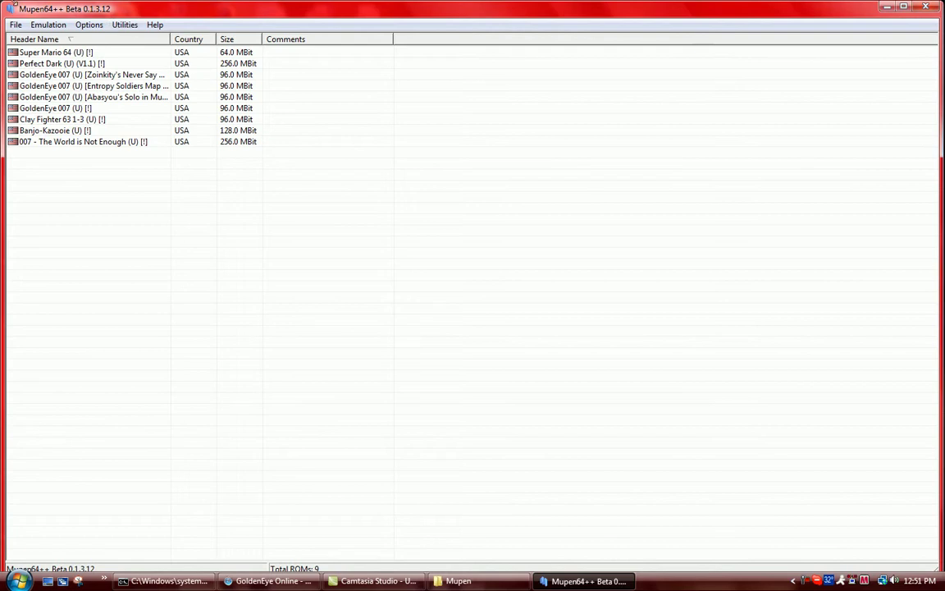
pyautogui.moveTo(122, 8)
pyautogui.mouseDown()
pyautogui.moveTo(124, 1)
pyautogui.moveTo(121, 18)
pyautogui.moveTo(130, 8)
pyautogui.mouseUp()
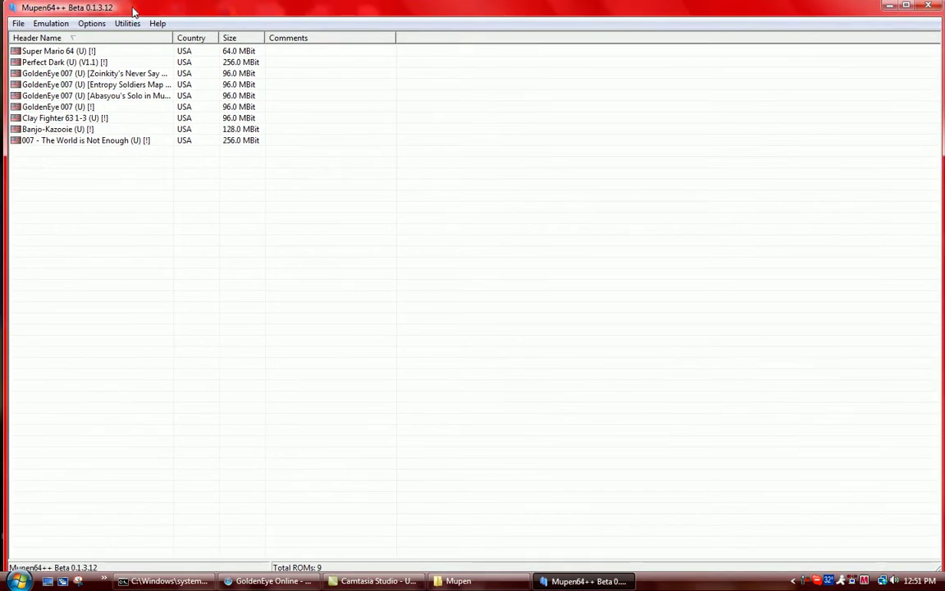
pyautogui.click(80, 142)
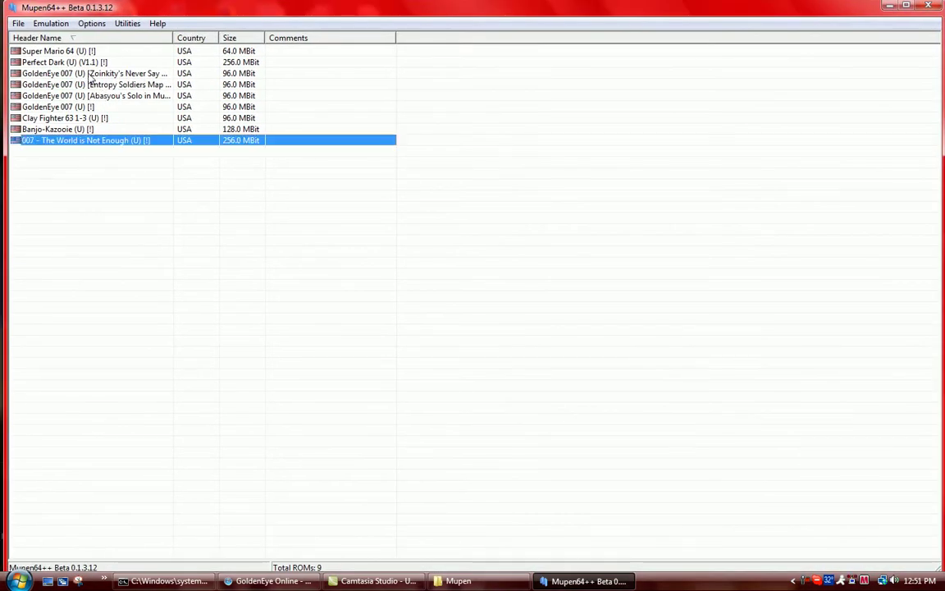
pyautogui.click(67, 51)
pyautogui.click(66, 85)
pyautogui.click(67, 117)
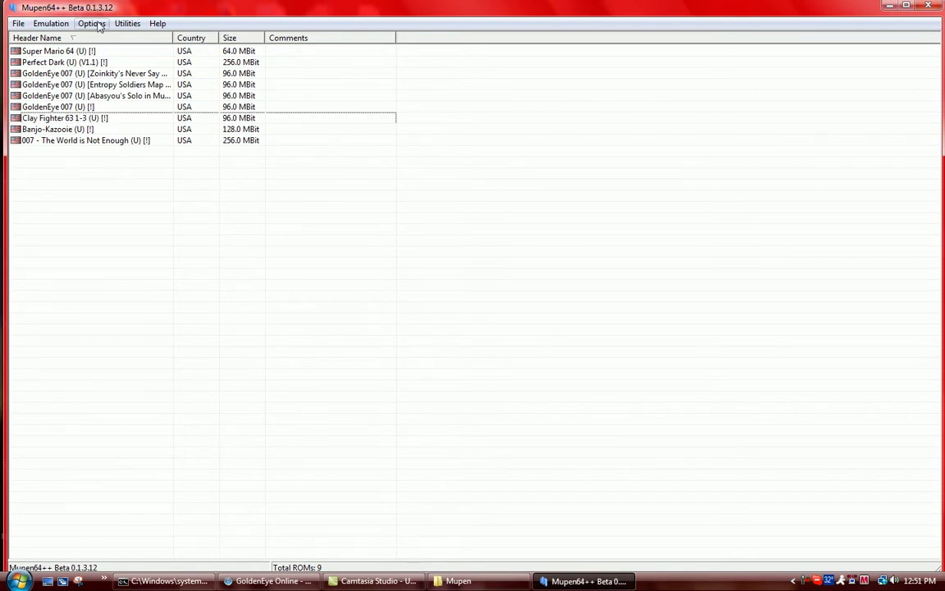
# Review the Controller 1 gamepad assignments in the emulator's input settings and save the configuration.
pyautogui.click(127, 23)
pyautogui.moveTo(93, 28)
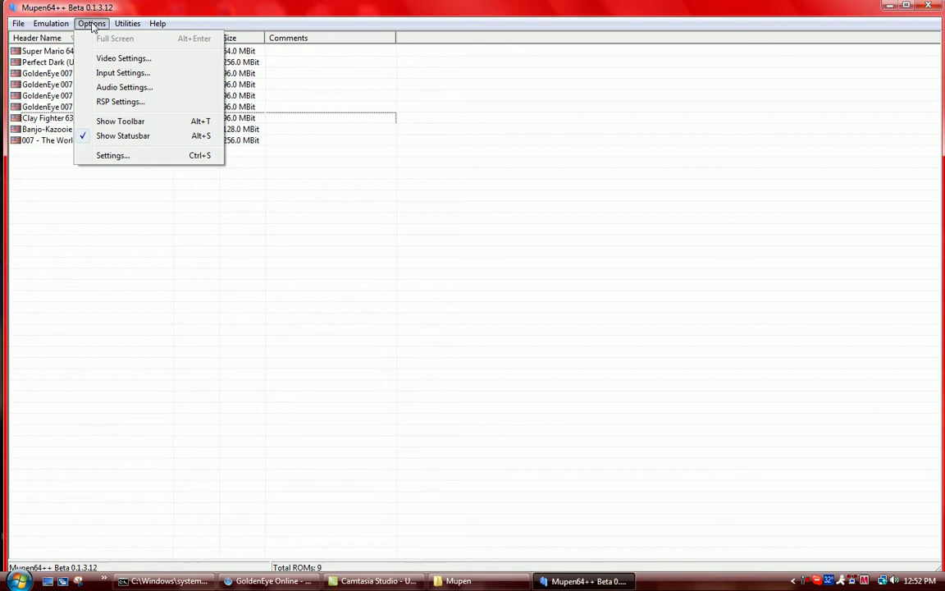
pyautogui.click(121, 73)
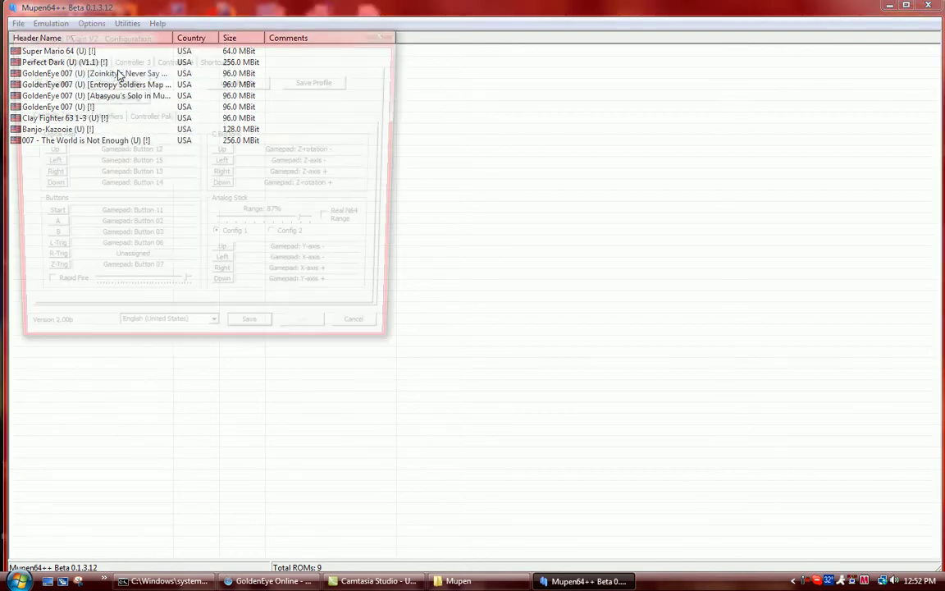
pyautogui.moveTo(115, 41); pyautogui.dragTo(351, 55)
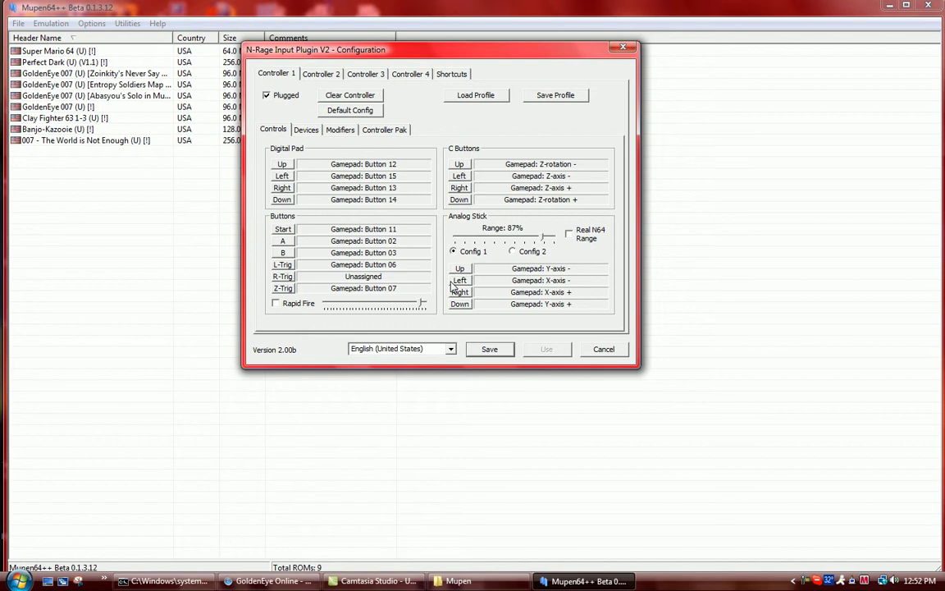
pyautogui.click(477, 351)
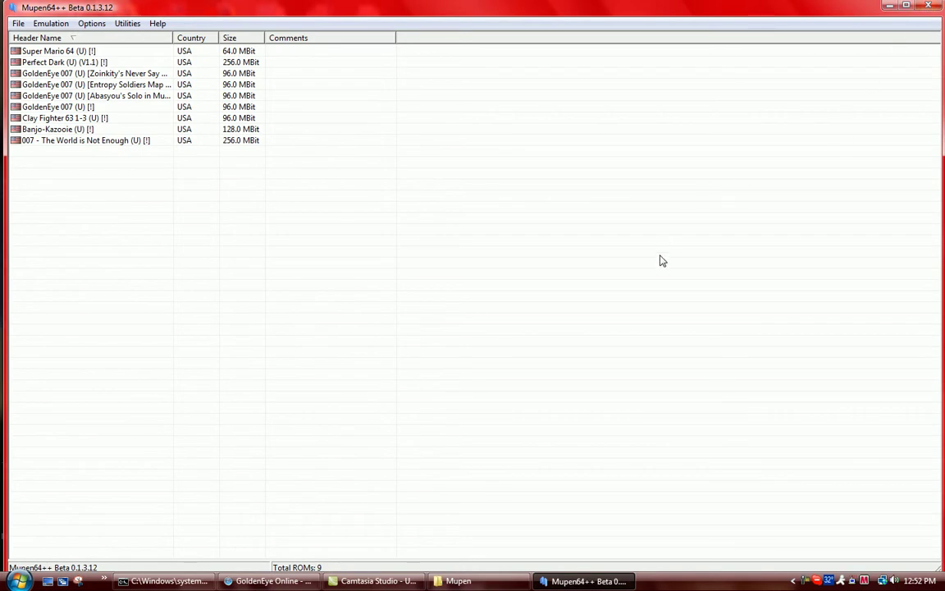
# Switch to the Safari browser, go to coolrom.com and open its Nintendo 64 ROM files section.
pyautogui.click(271, 581)
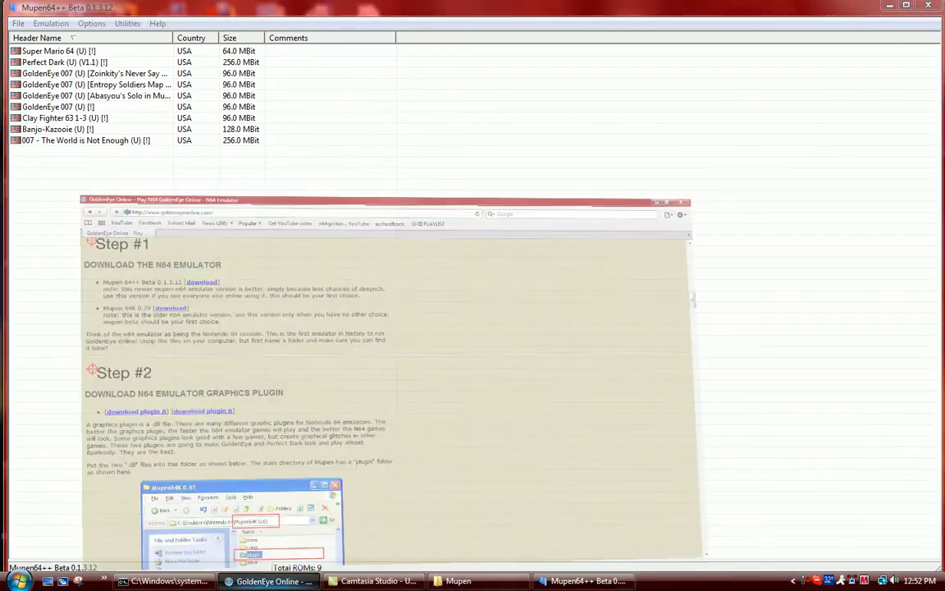
pyautogui.click(181, 27)
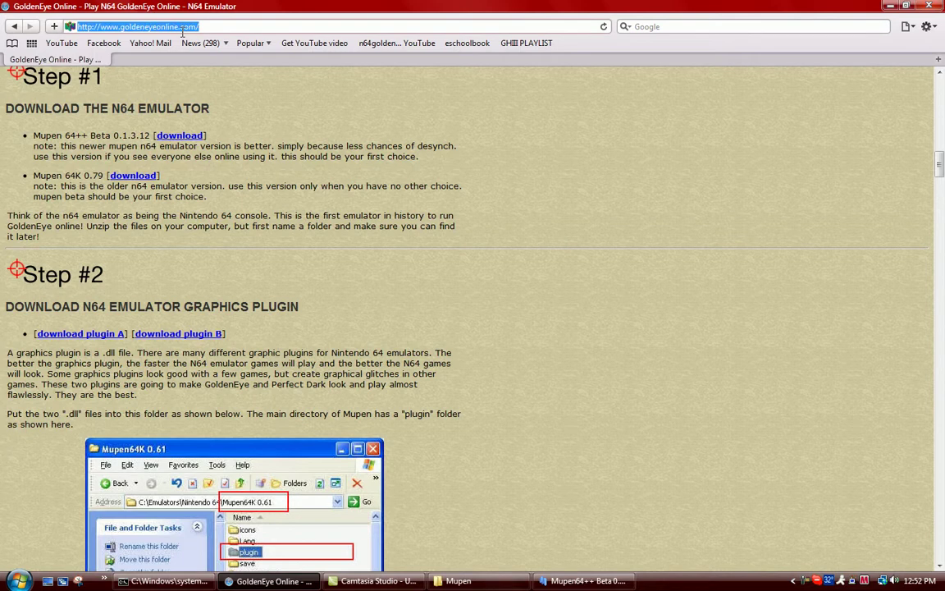
pyautogui.write('coolrom')
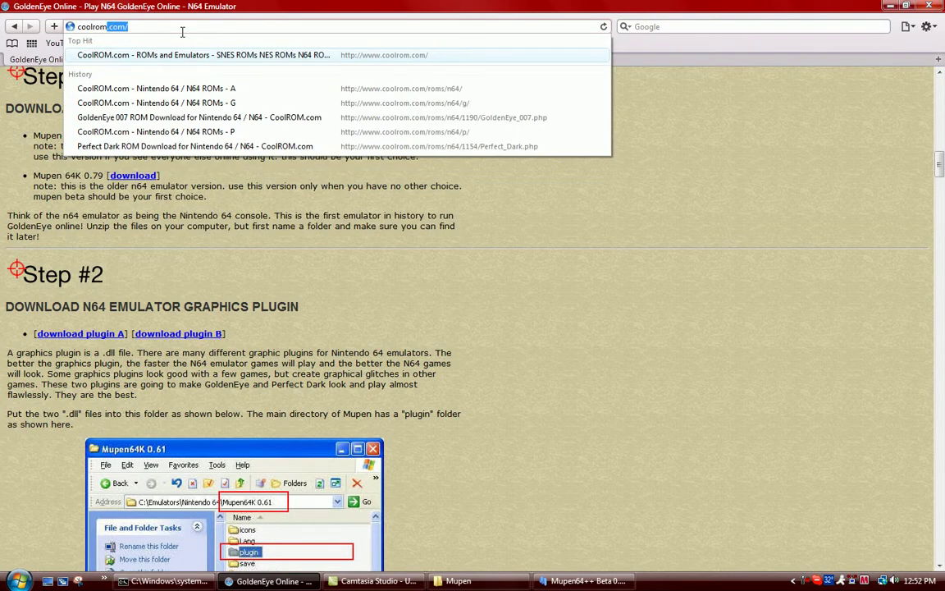
pyautogui.press('Return')
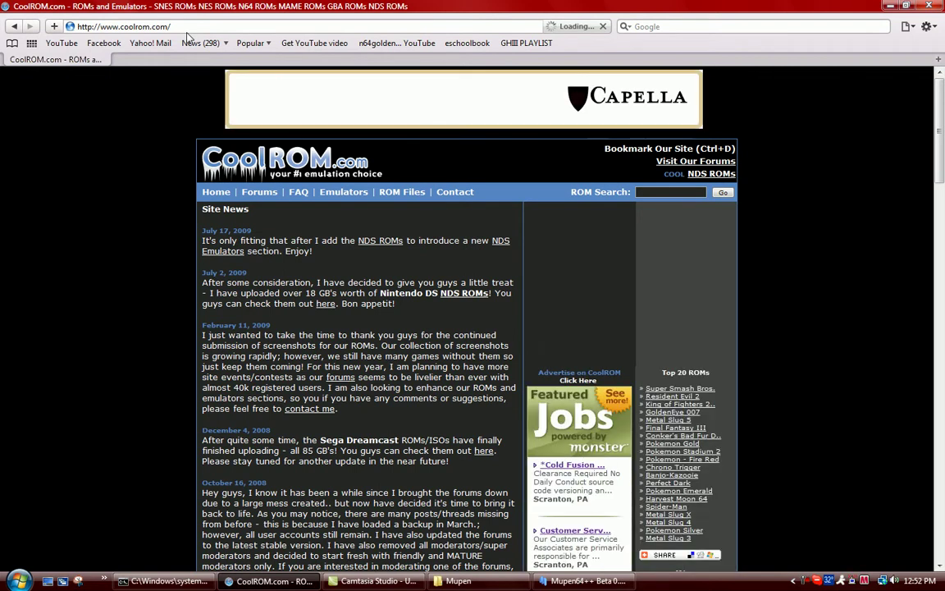
pyautogui.moveTo(392, 195)
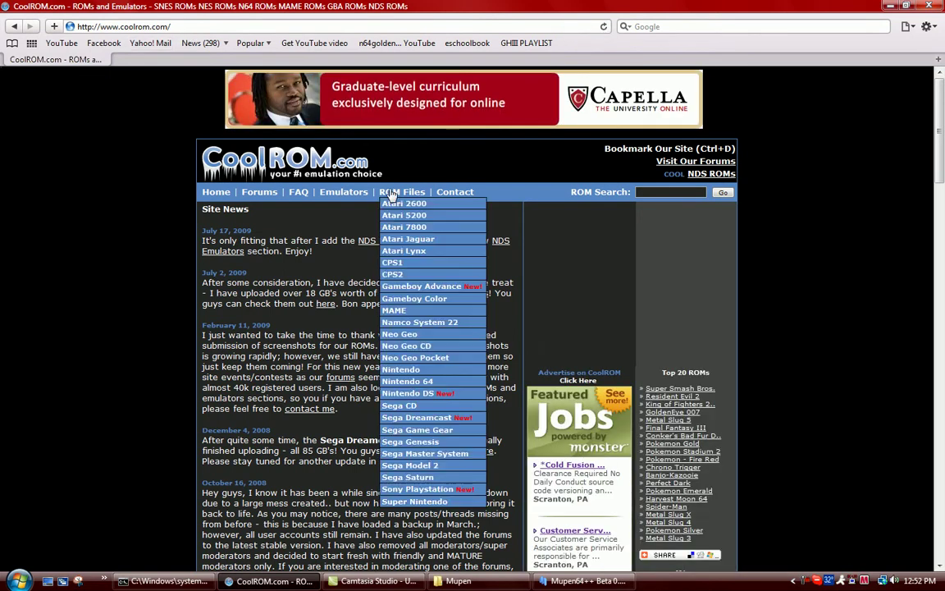
pyautogui.click(428, 383)
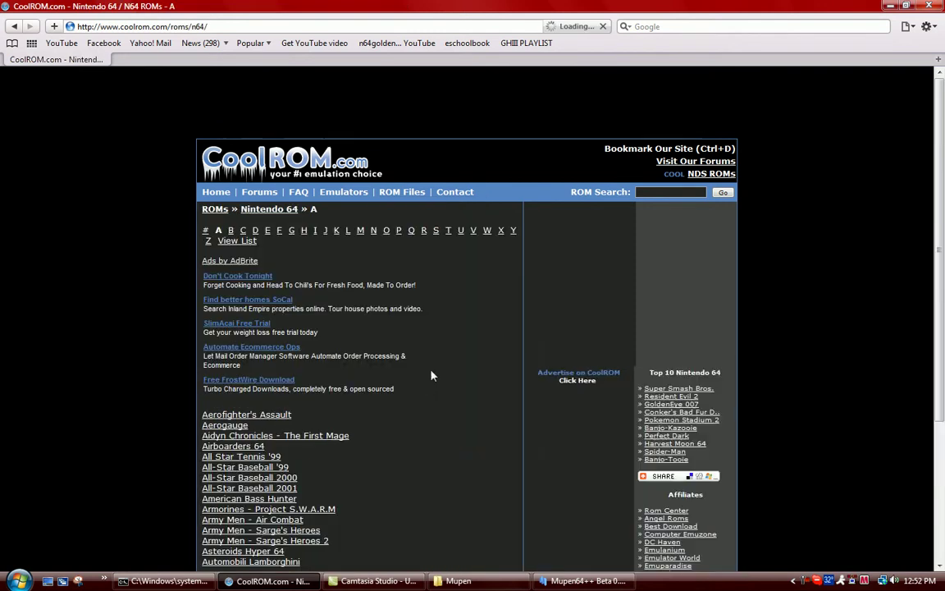
# Browse the Nintendo 64 ROMs under the letter G and open the GoldenEye 007 page.
pyautogui.scroll(-2, 433, 376)
pyautogui.scroll(-4, 394, 336)
pyautogui.scroll(4, 312, 246)
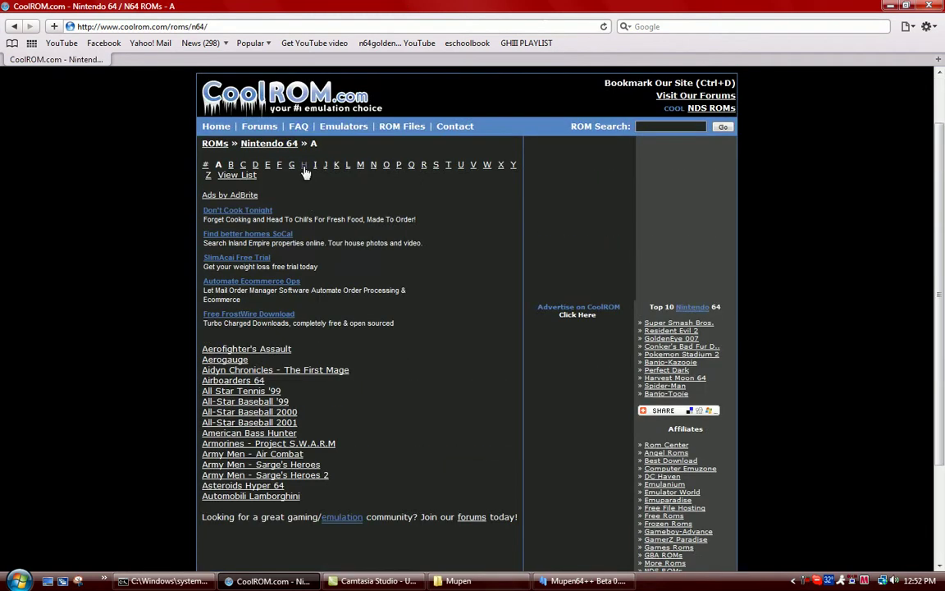
pyautogui.click(292, 167)
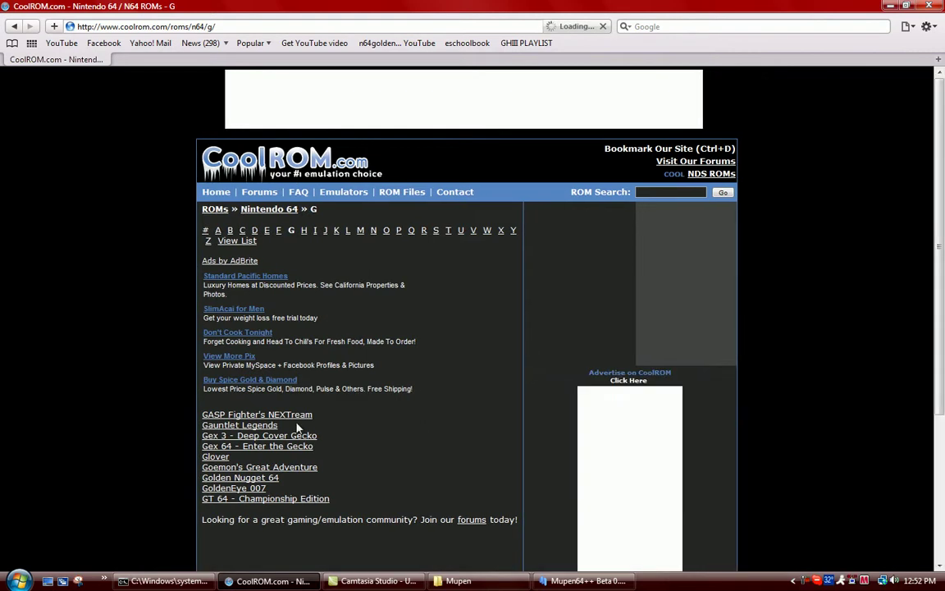
pyautogui.click(257, 489)
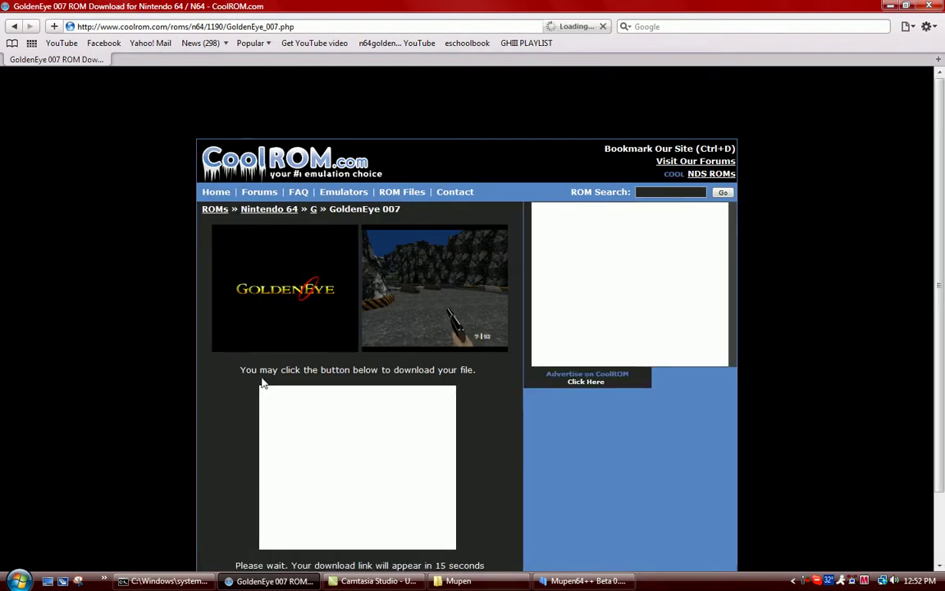
# Request the GoldenEye 007.zip download, cancel saving it and close the download list.
pyautogui.scroll(-5, 232, 371)
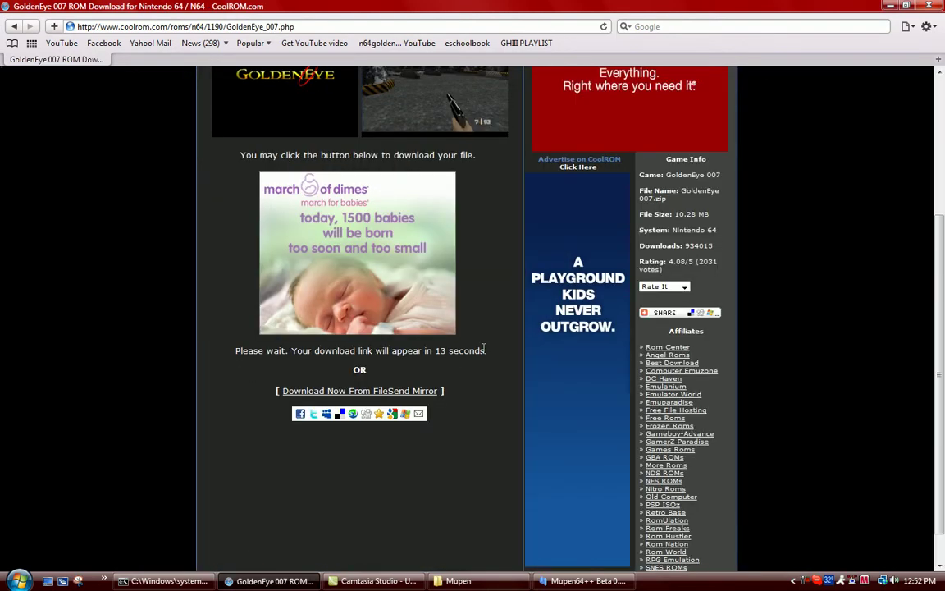
pyautogui.scroll(-1, 487, 354)
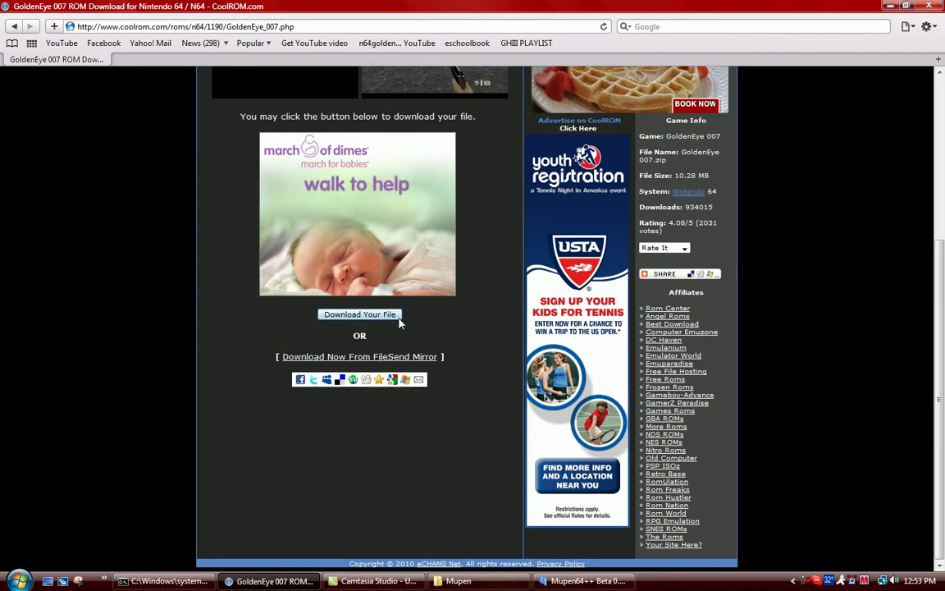
pyautogui.click(399, 321)
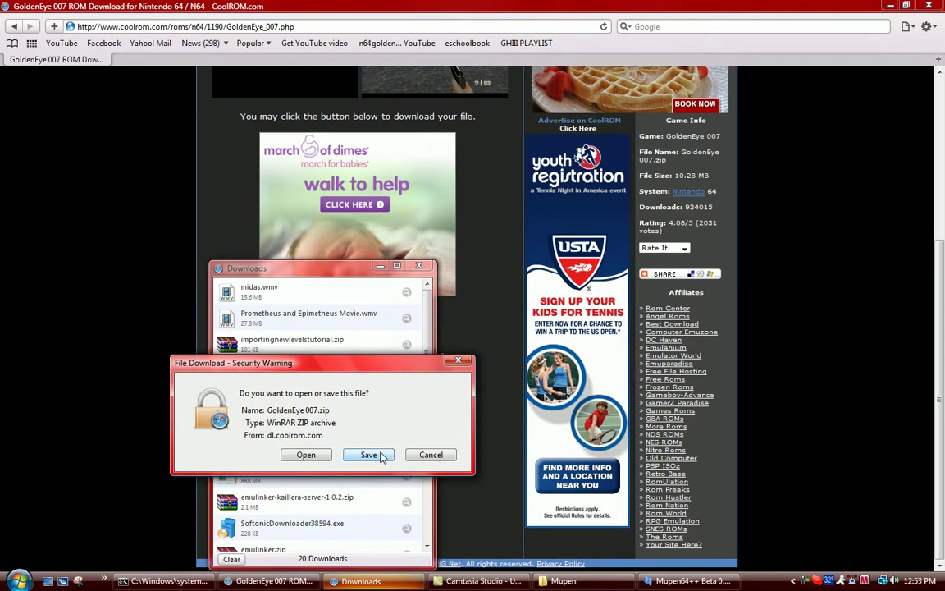
pyautogui.click(431, 454)
pyautogui.click(418, 266)
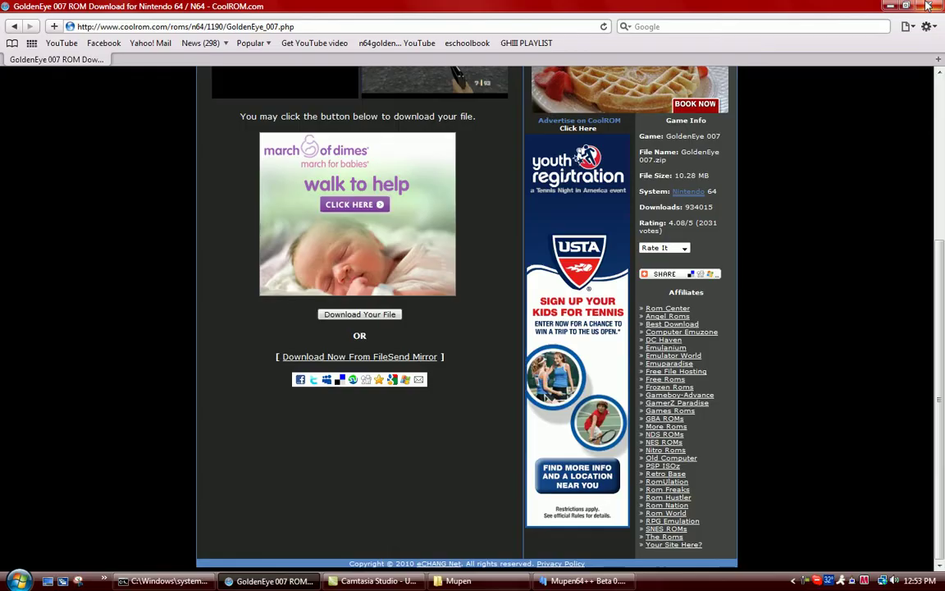
# Minimize the browser, emulator and Mupen folder windows to show the desktop.
pyautogui.click(889, 6)
pyautogui.click(886, 7)
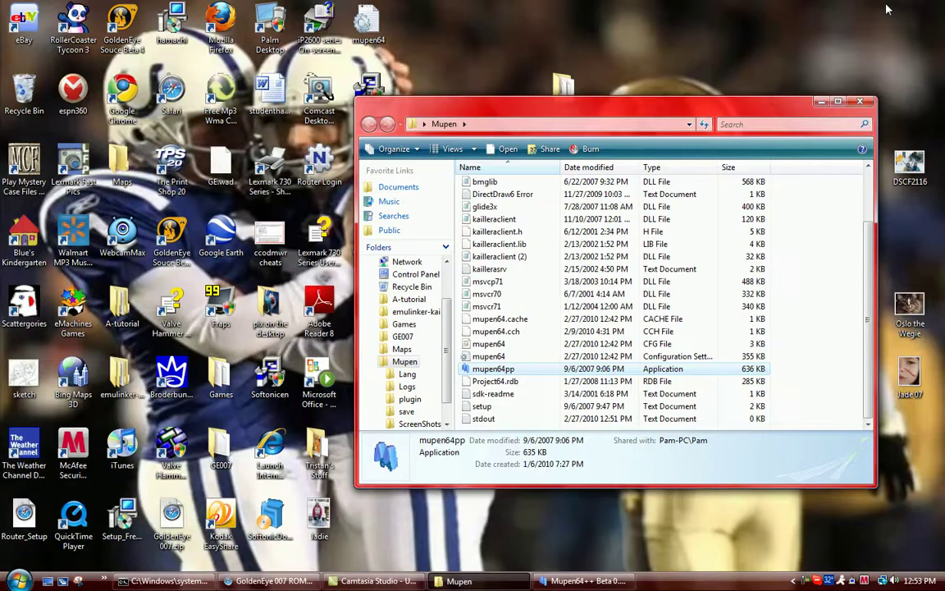
pyautogui.click(820, 100)
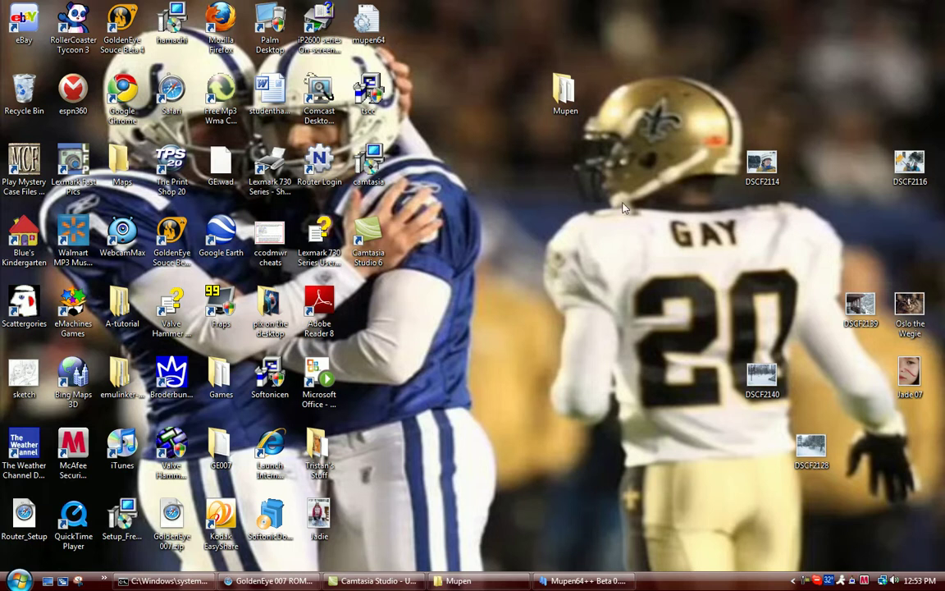
# Bring up Mupen64++, browse the folders that can be added as a ROM directory, cancel the selection and return to the desktop.
pyautogui.click(583, 581)
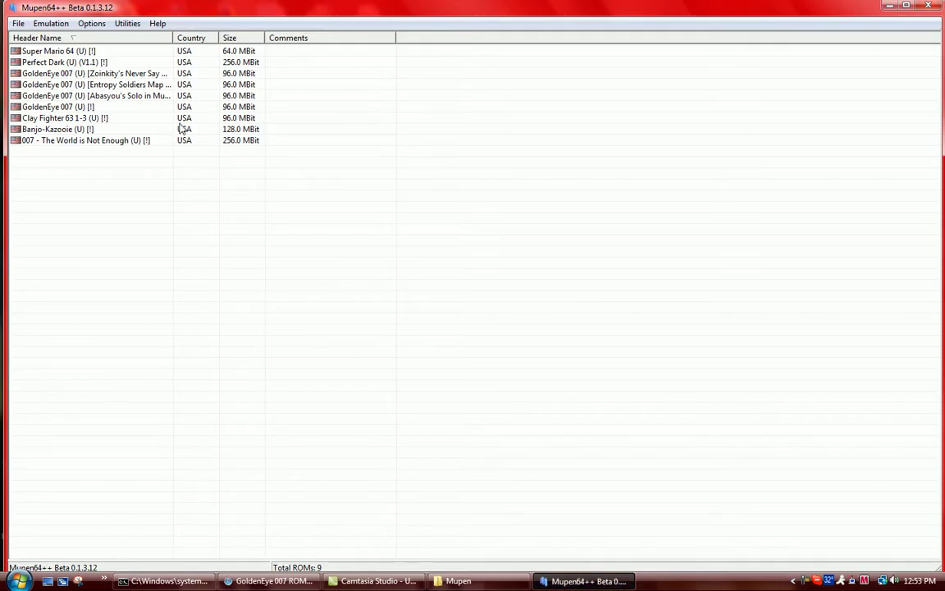
pyautogui.click(92, 23)
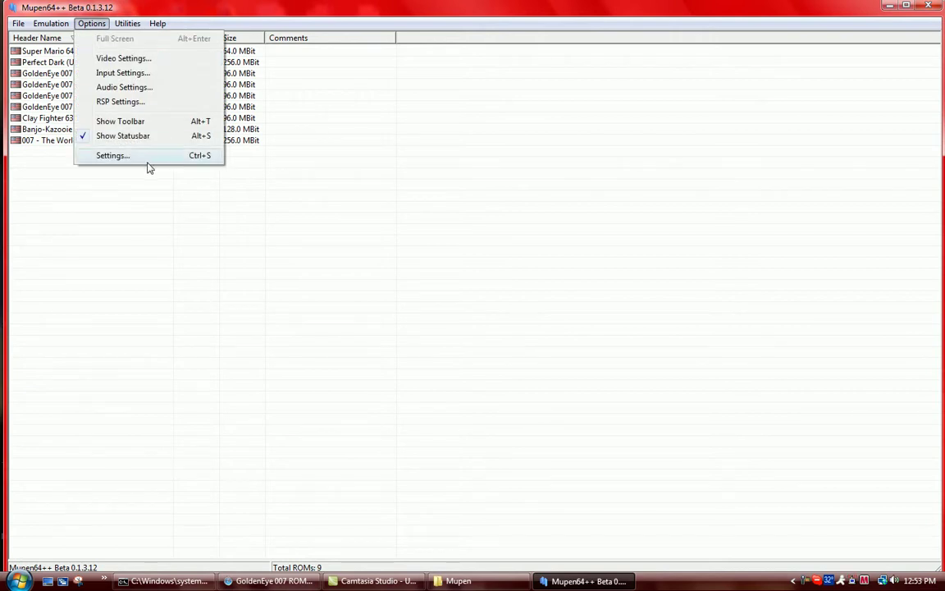
pyautogui.click(138, 155)
pyautogui.click(63, 35)
pyautogui.click(197, 90)
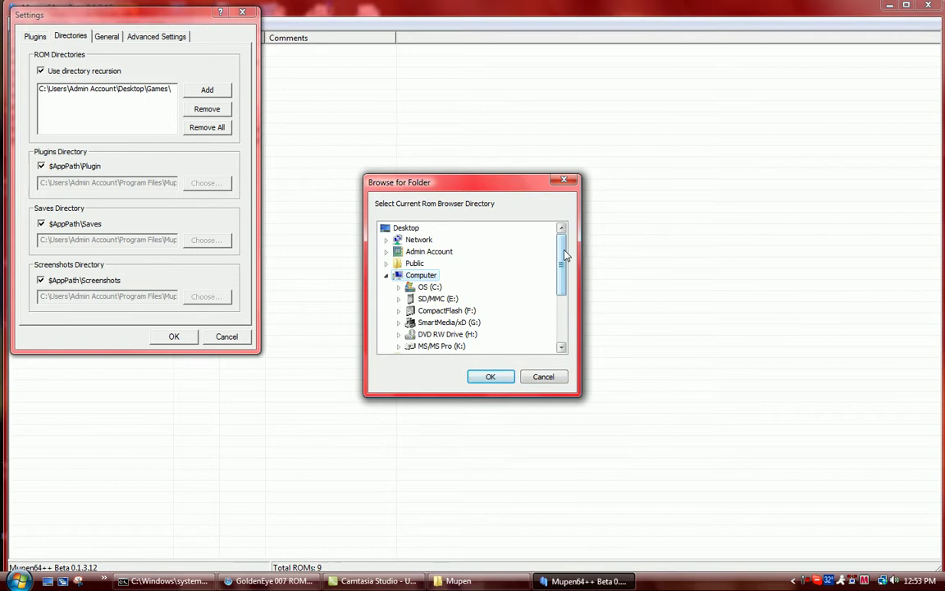
pyautogui.moveTo(565, 256); pyautogui.dragTo(546, 343)
pyautogui.click(545, 379)
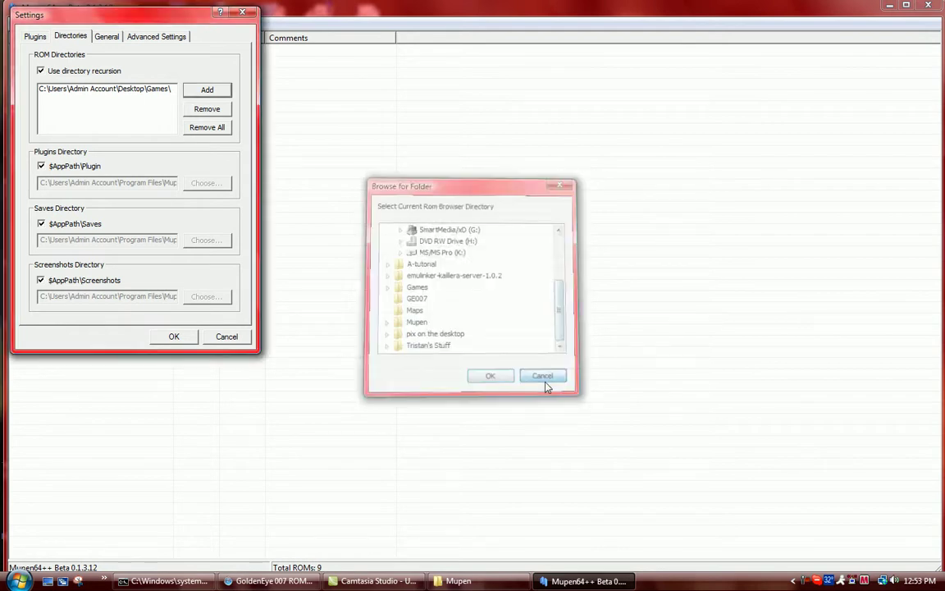
pyautogui.click(242, 13)
pyautogui.press('super+d')
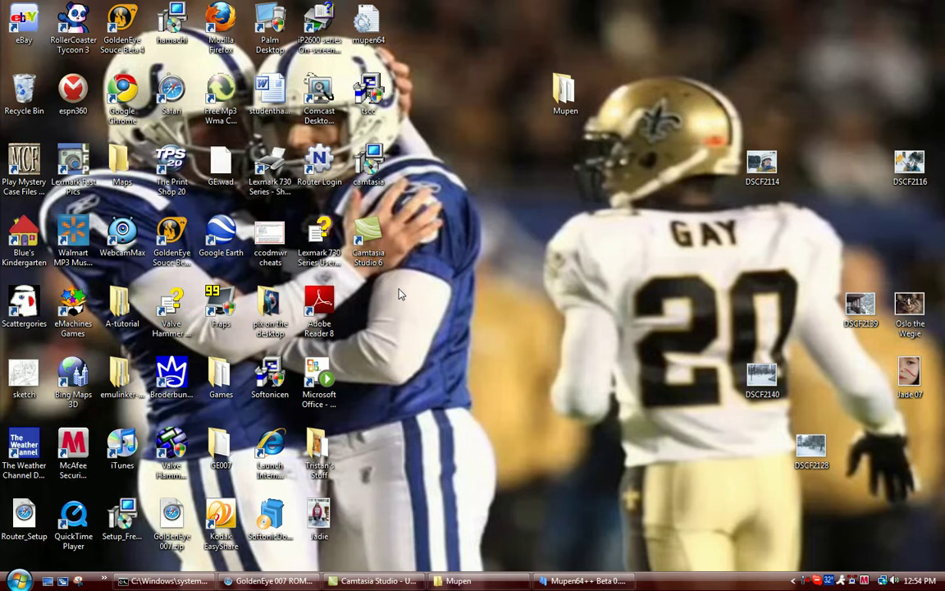
# Create a new folder named GoldenEye007 on the desktop.
pyautogui.rightClick(379, 309)
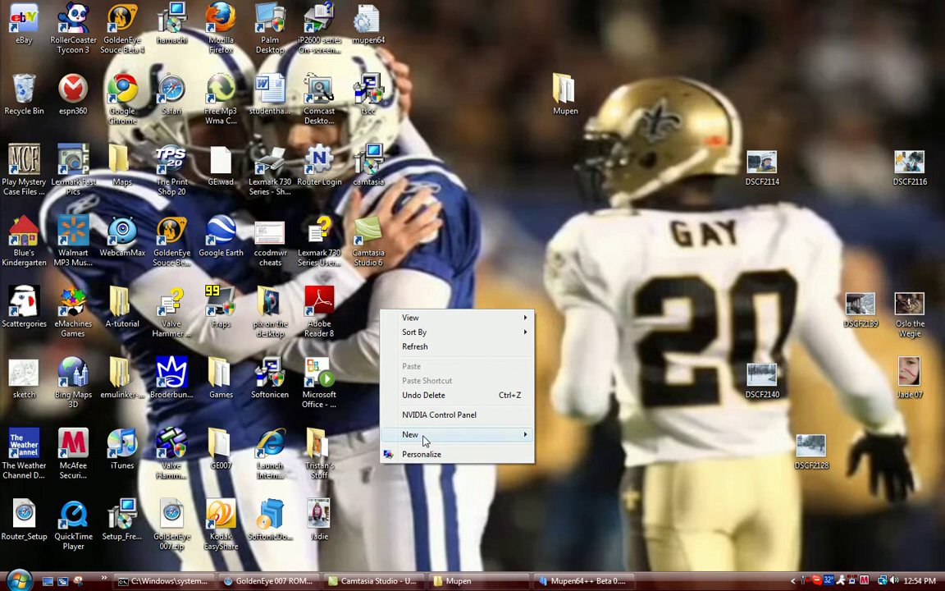
pyautogui.moveTo(427, 440)
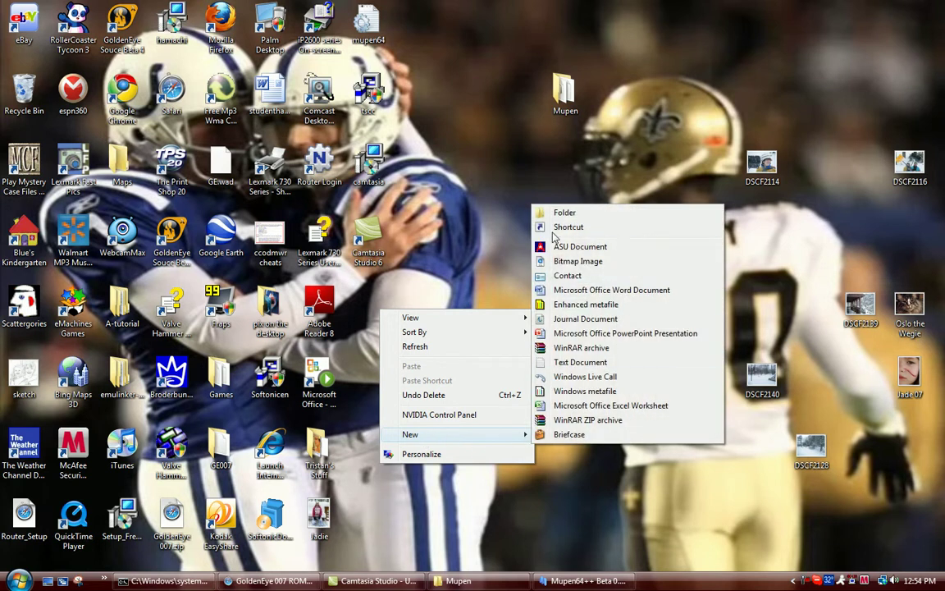
pyautogui.click(565, 213)
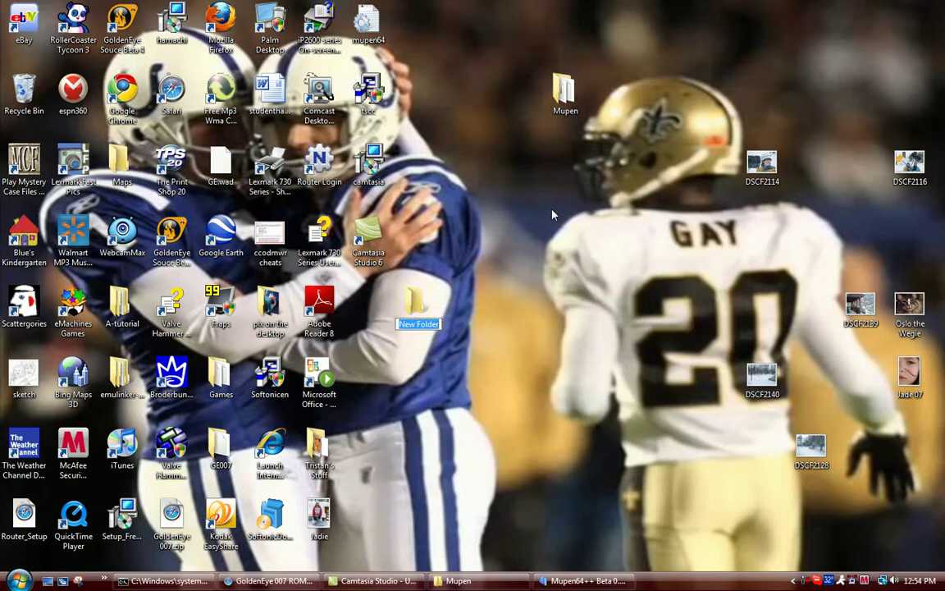
pyautogui.write('GoldenEye007')
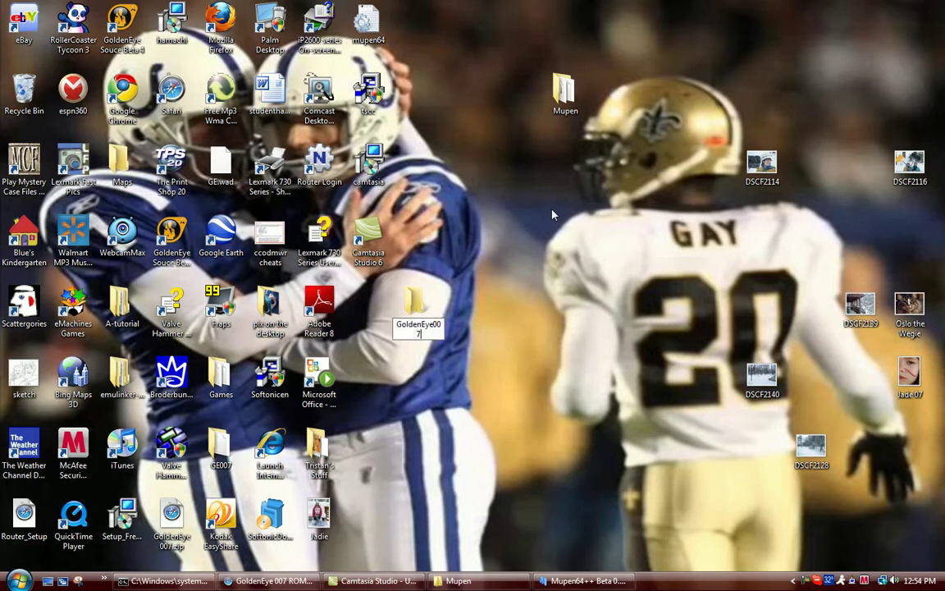
pyautogui.press('Return')
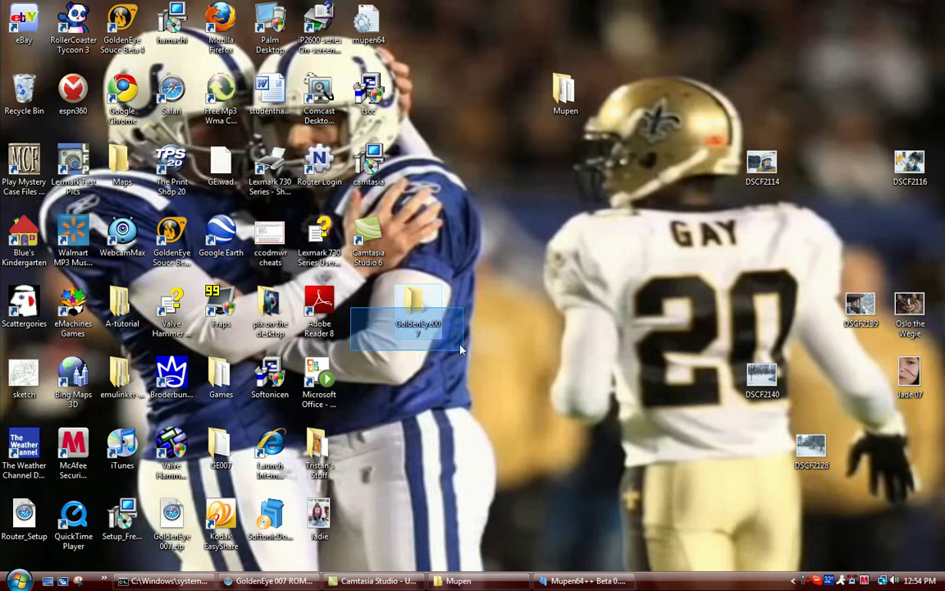
# Delete the GoldenEye007 folder from the desktop.
pyautogui.rightClick(419, 312)
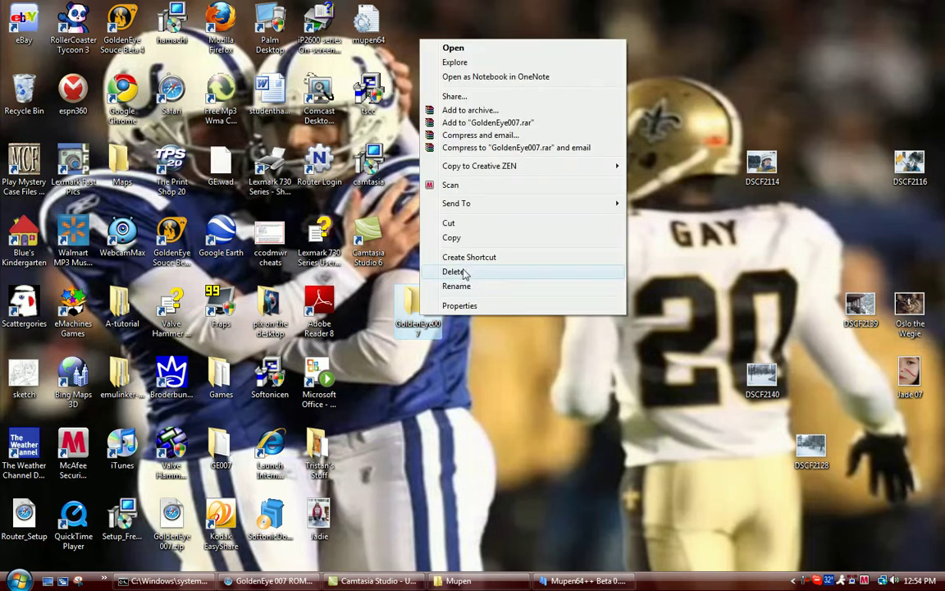
pyautogui.click(452, 270)
pyautogui.click(523, 340)
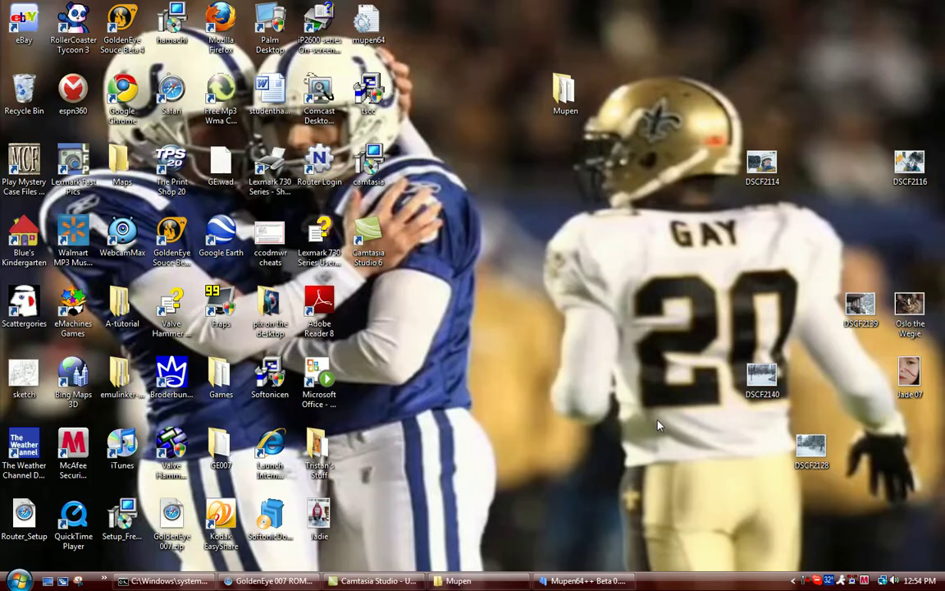
# Return to the emulator's ROM directory settings, review the desktop folders available to add, and close the settings without adding one.
pyautogui.click(588, 580)
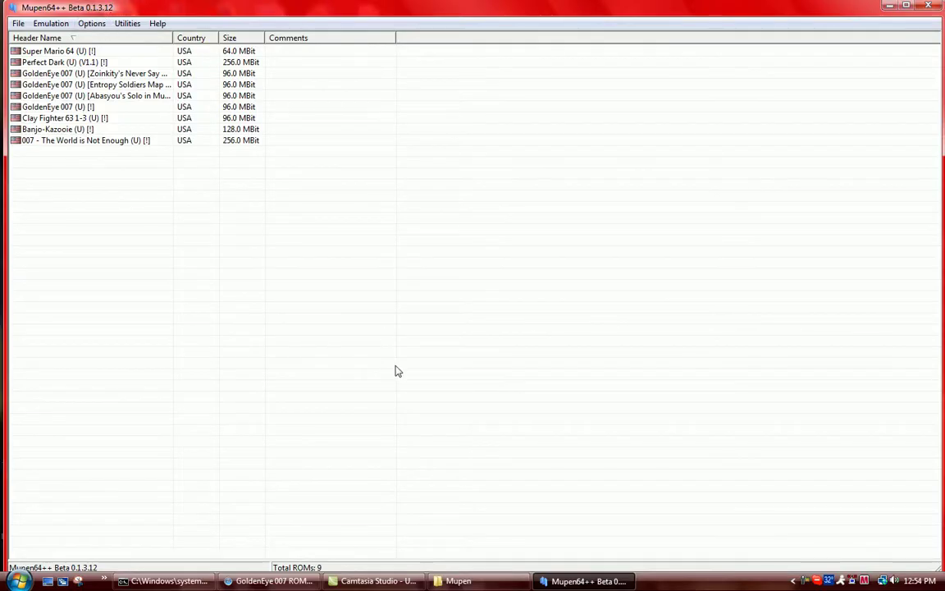
pyautogui.click(92, 23)
pyautogui.click(112, 155)
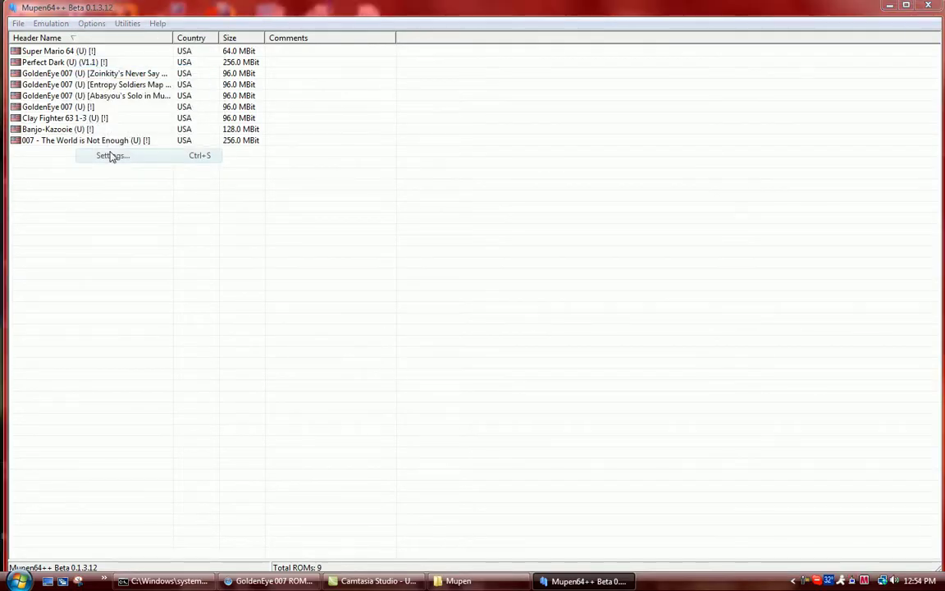
pyautogui.click(70, 36)
pyautogui.click(207, 89)
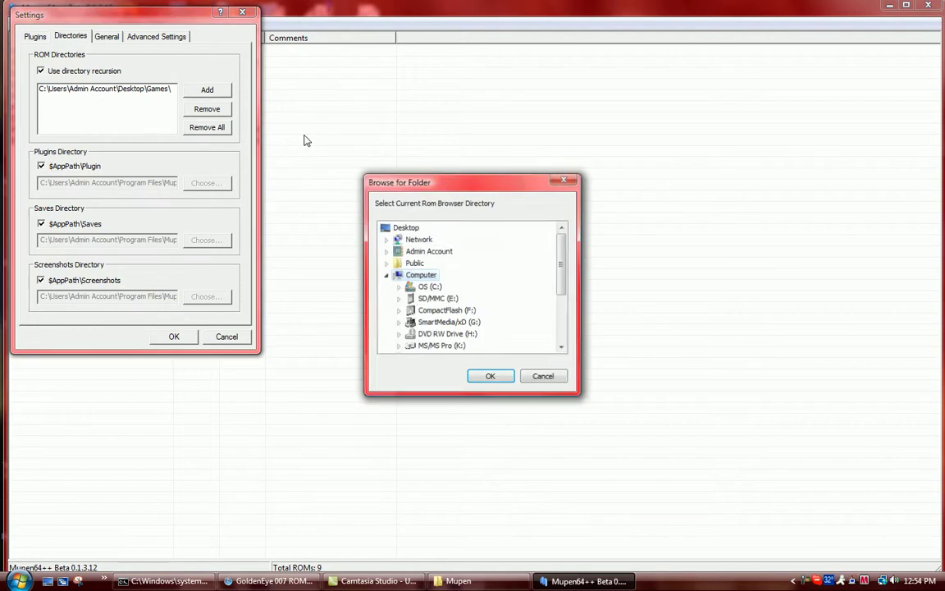
pyautogui.scroll(-5, 470, 287)
pyautogui.scroll(2, 469, 287)
pyautogui.scroll(-2, 469, 286)
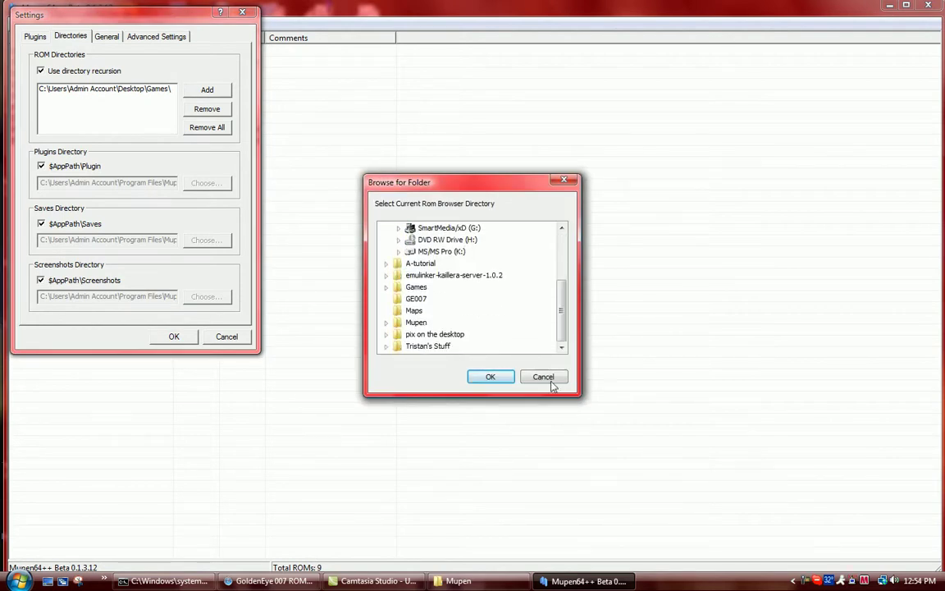
pyautogui.click(550, 381)
pyautogui.click(242, 11)
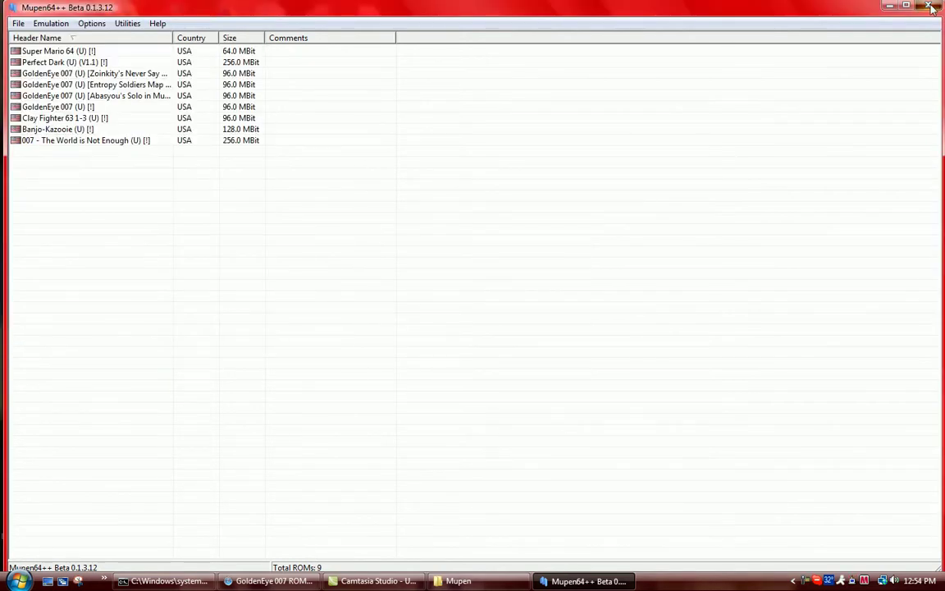
# Close the emulator and relaunch mupen64pp from the Mupen folder.
pyautogui.click(932, 8)
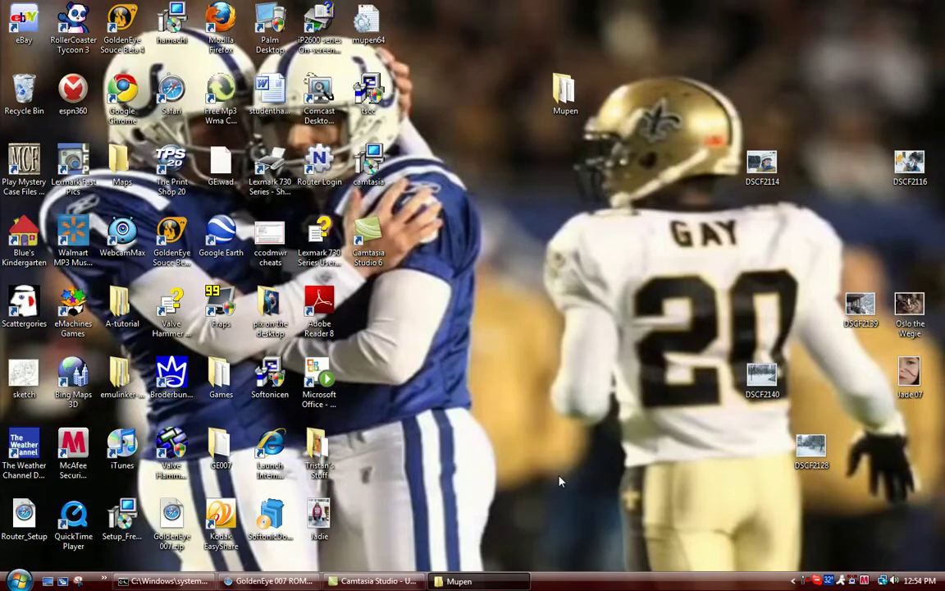
pyautogui.click(459, 580)
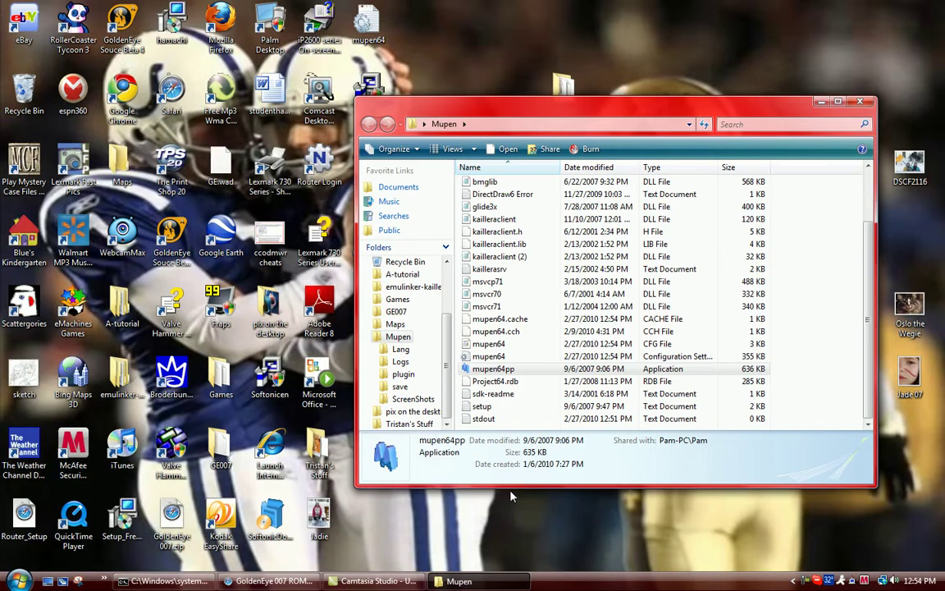
pyautogui.doubleClick(500, 368)
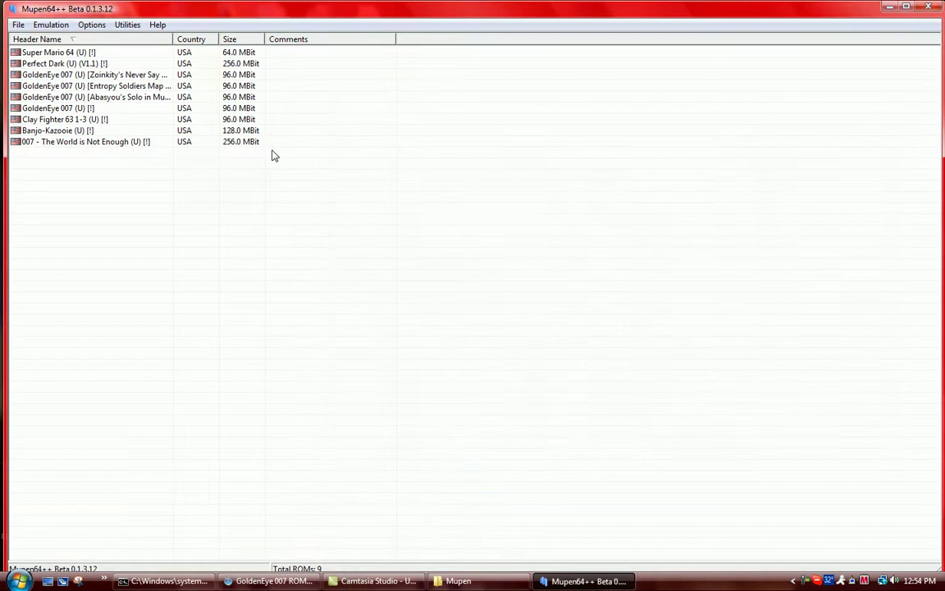
# Open the KailleraClient netplay window, choose the Good (20 packets/s) connection setting and check the nick and quit message.
pyautogui.click(135, 26)
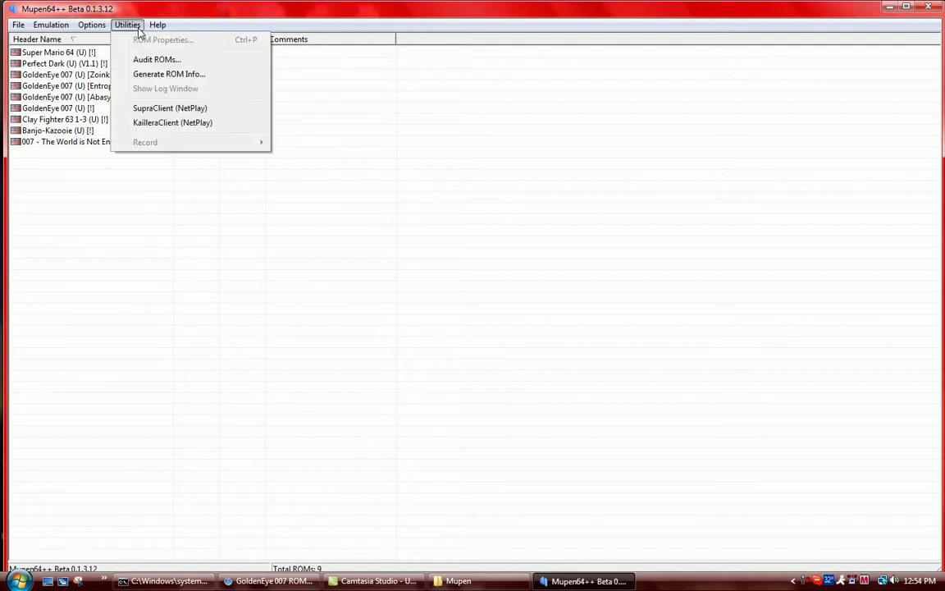
pyautogui.click(179, 125)
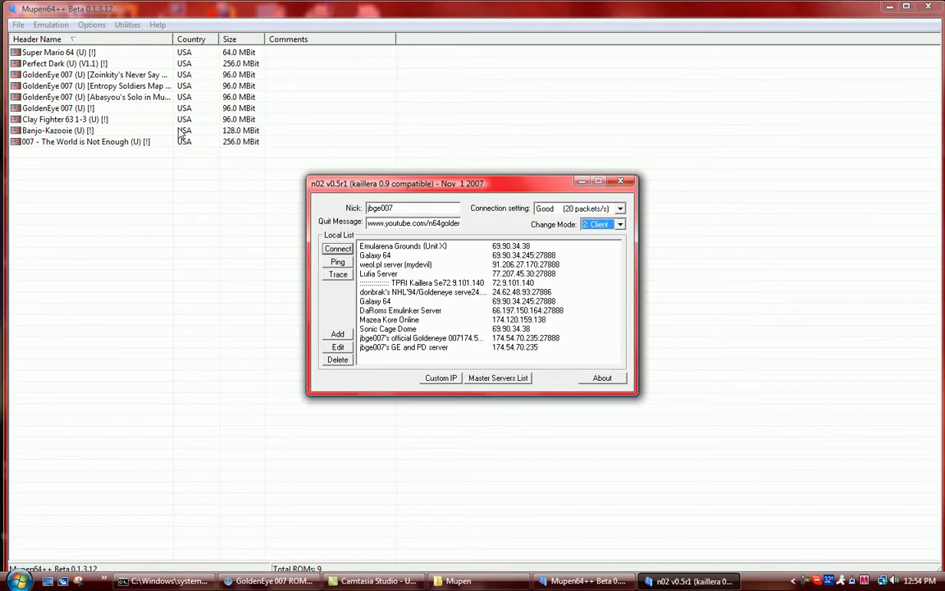
pyautogui.click(404, 207)
pyautogui.click(579, 210)
pyautogui.click(574, 241)
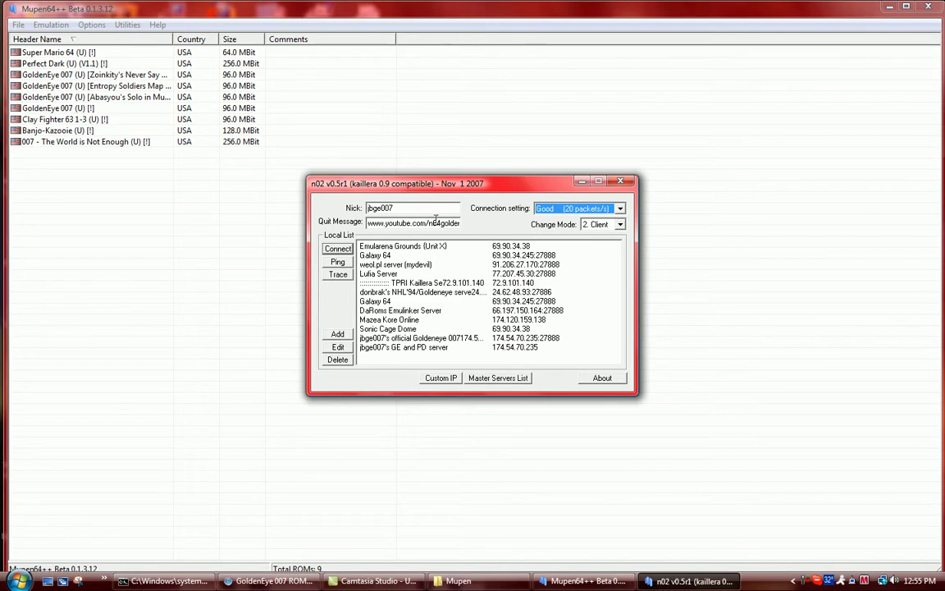
pyautogui.press('Tab')
pyautogui.press('Home')
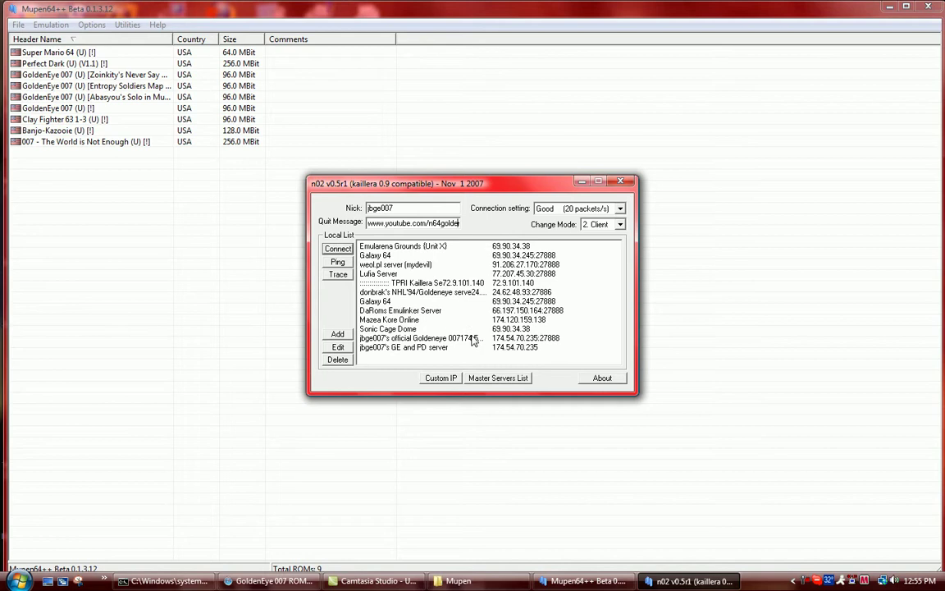
# Load the master servers list, select the GE and PD server in NEPA and compare the results with the local list.
pyautogui.click(517, 379)
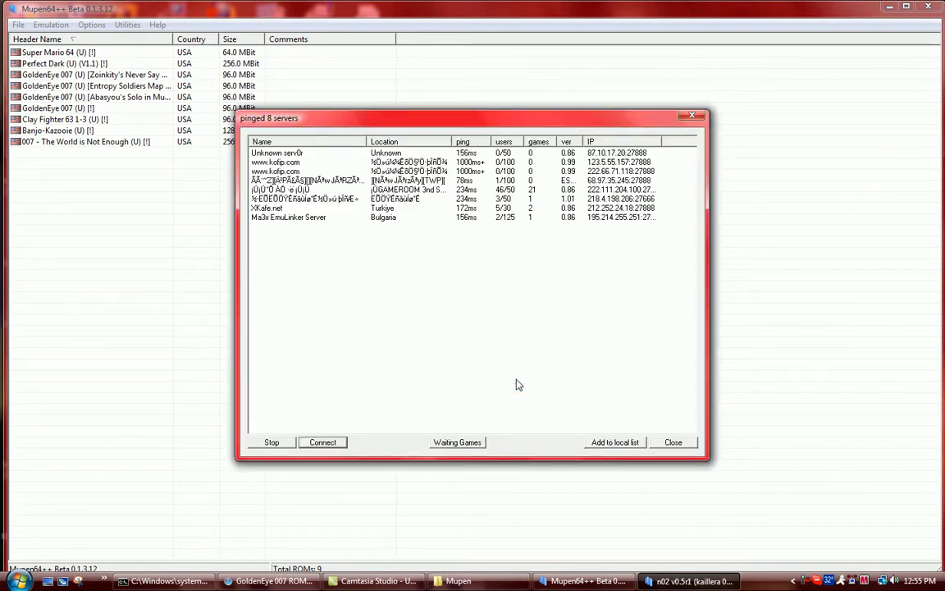
pyautogui.moveTo(355, 140); pyautogui.dragTo(386, 85)
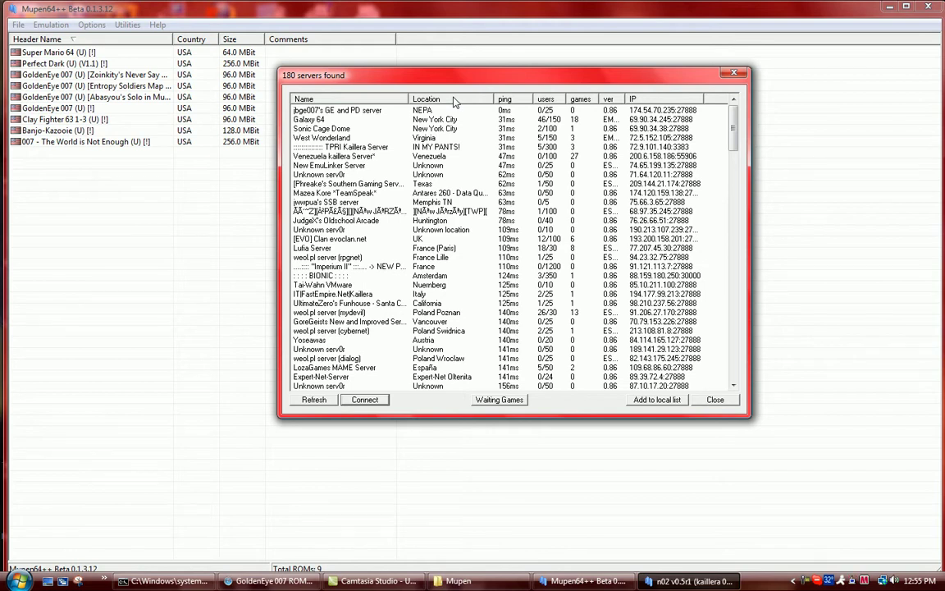
pyautogui.click(344, 113)
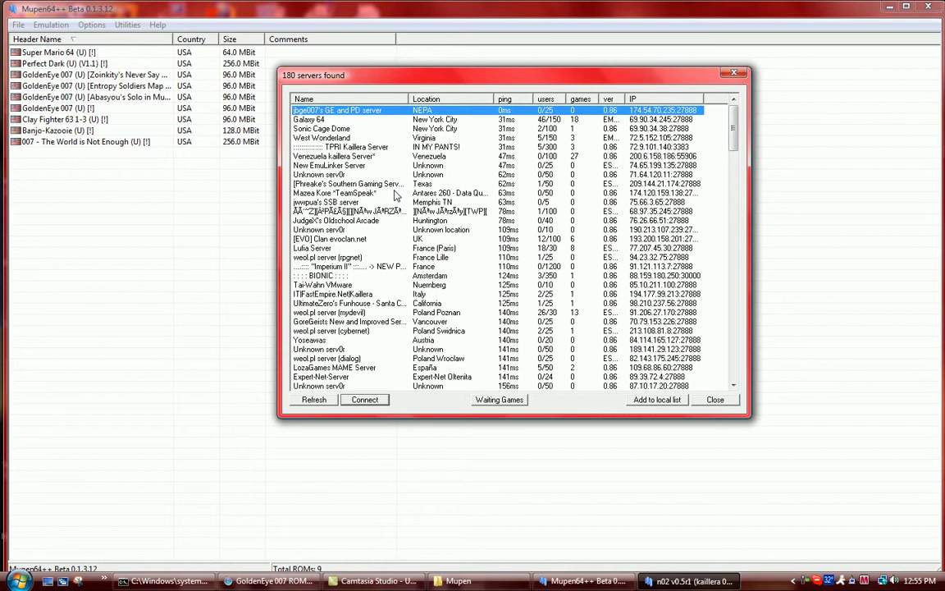
pyautogui.click(656, 399)
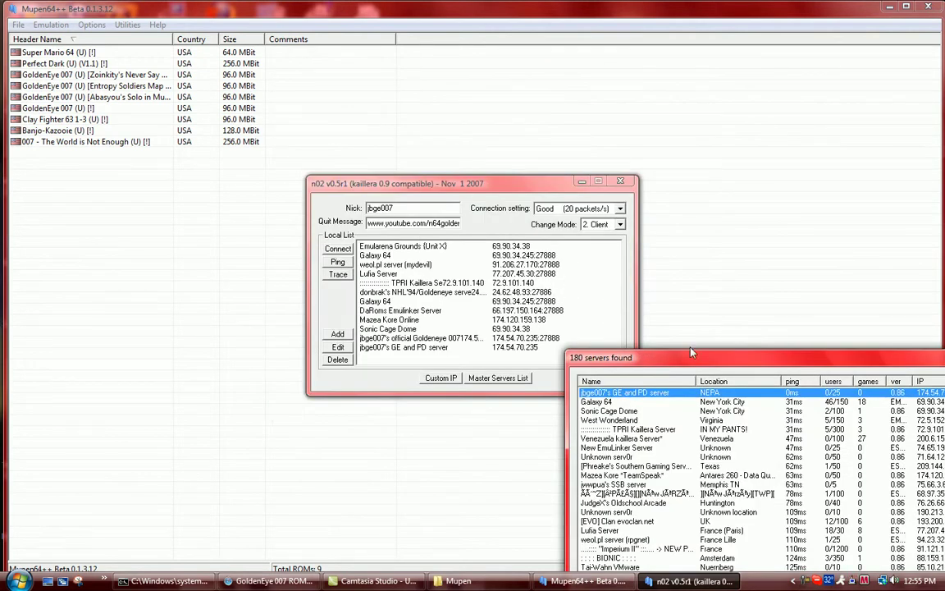
pyautogui.moveTo(742, 355); pyautogui.dragTo(463, 30)
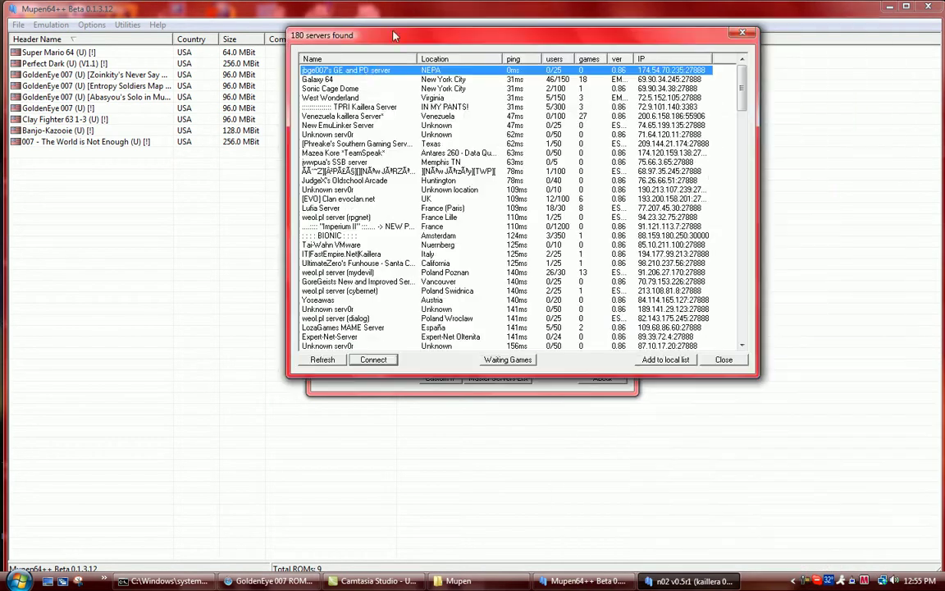
# Inspect the Sonic Cage Dome, TPRI Kaillera and Venezuela kaillera server entries, and close the master servers list.
pyautogui.click(343, 88)
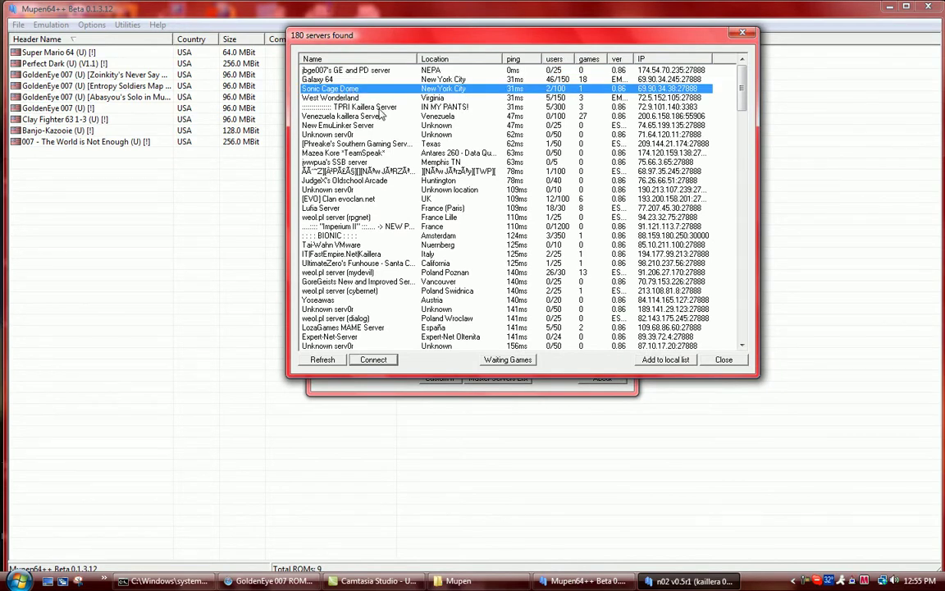
pyautogui.click(379, 108)
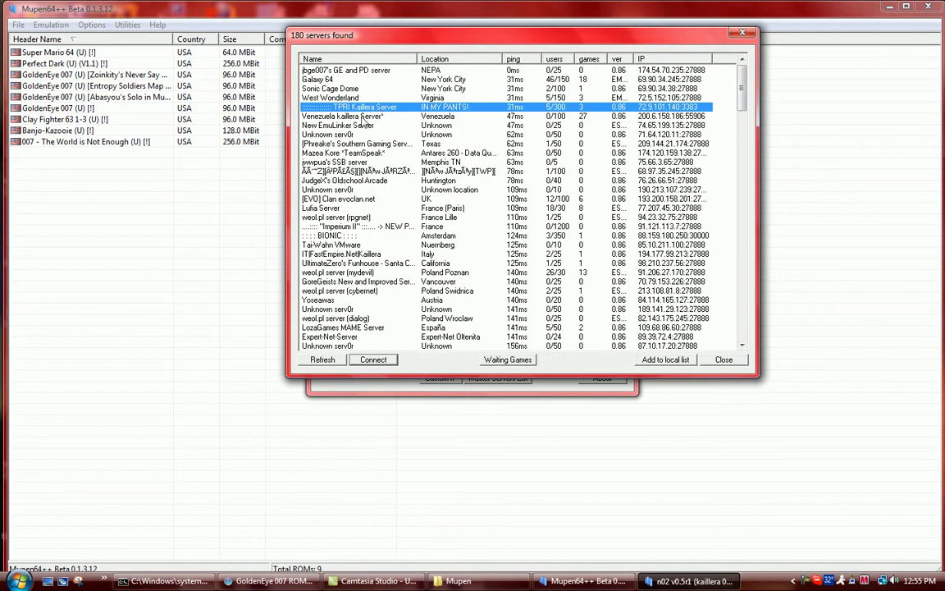
pyautogui.click(363, 118)
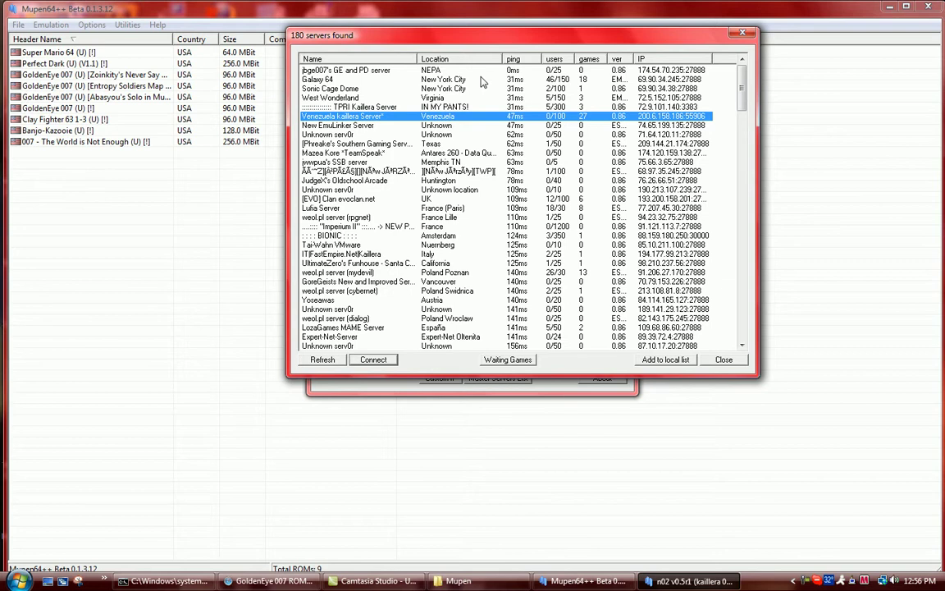
pyautogui.click(741, 34)
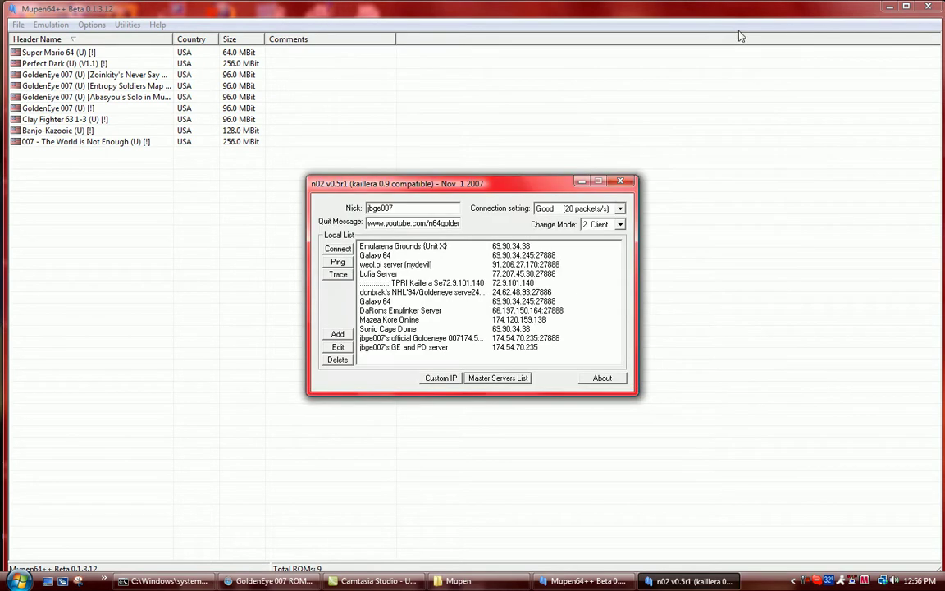
# Connect to the Sonic Cage Dome server from the local list, look over its chat log and lobby, and disconnect.
pyautogui.doubleClick(410, 330)
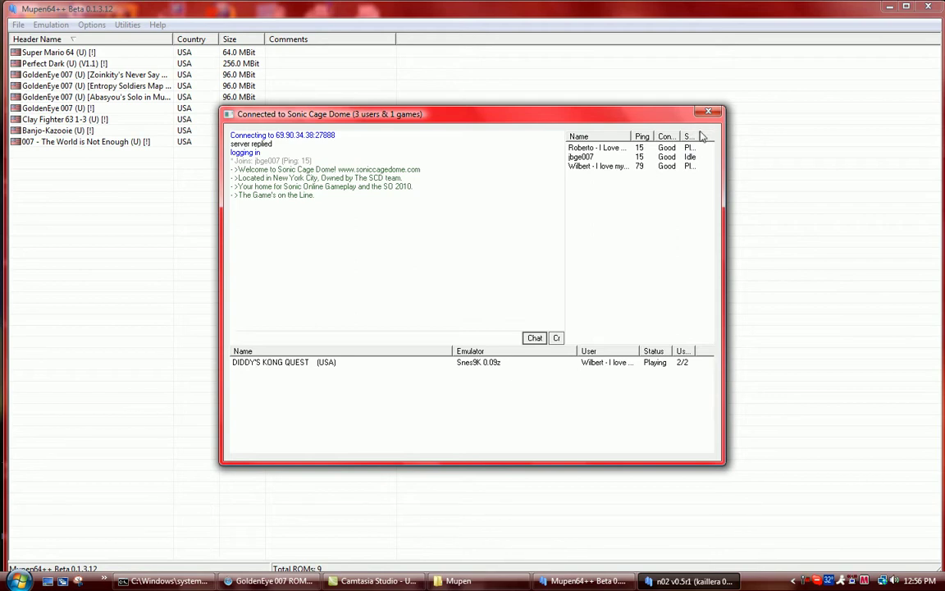
pyautogui.moveTo(325, 194); pyautogui.dragTo(210, 166)
pyautogui.click(296, 161)
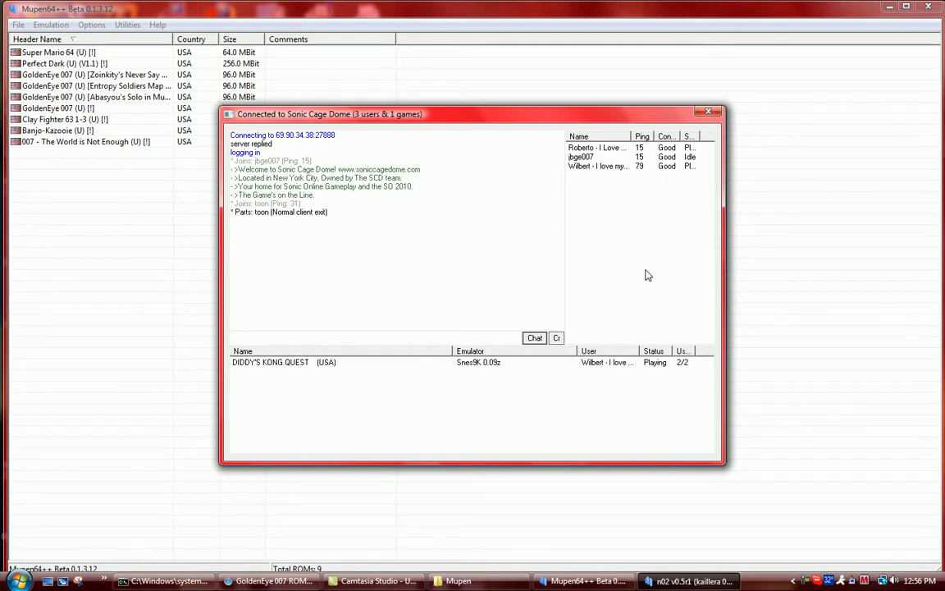
pyautogui.click(709, 113)
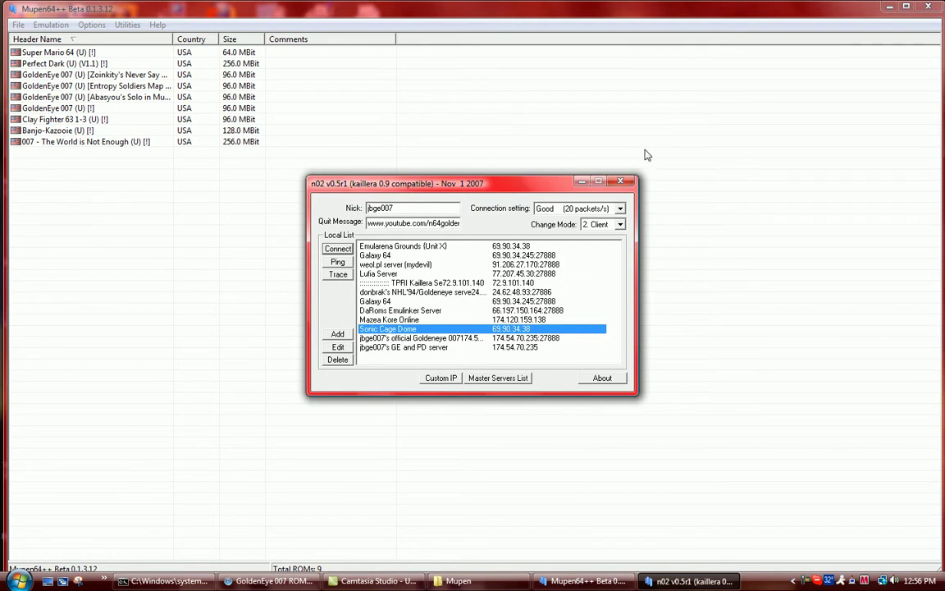